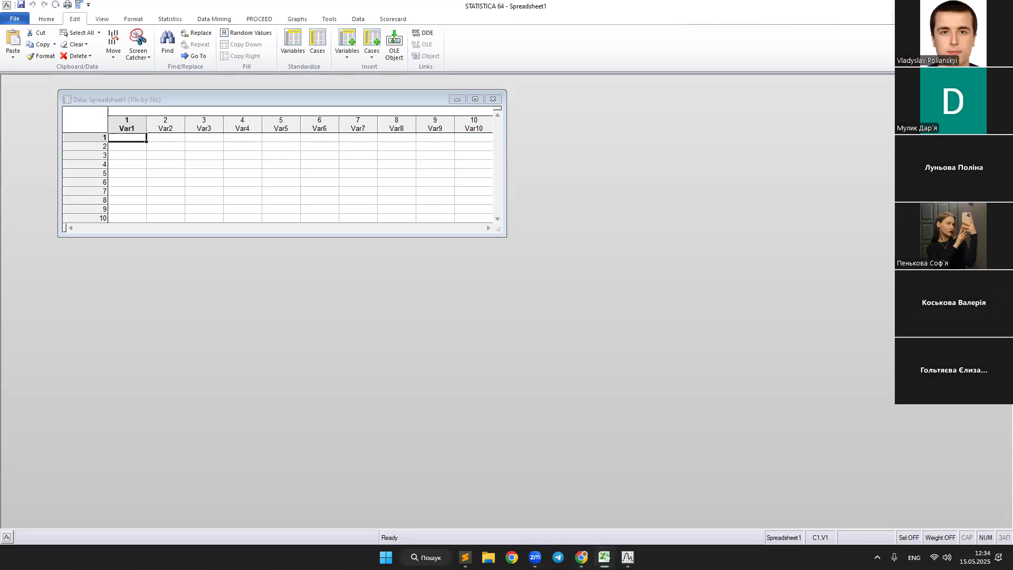
Copy the 20 rows of t and Y values from the Excel workbook into the empty spreadsheet, starting at the first case of Var1.
left_click_drag(370, 91, 490, 132)
key("alt+Tab")
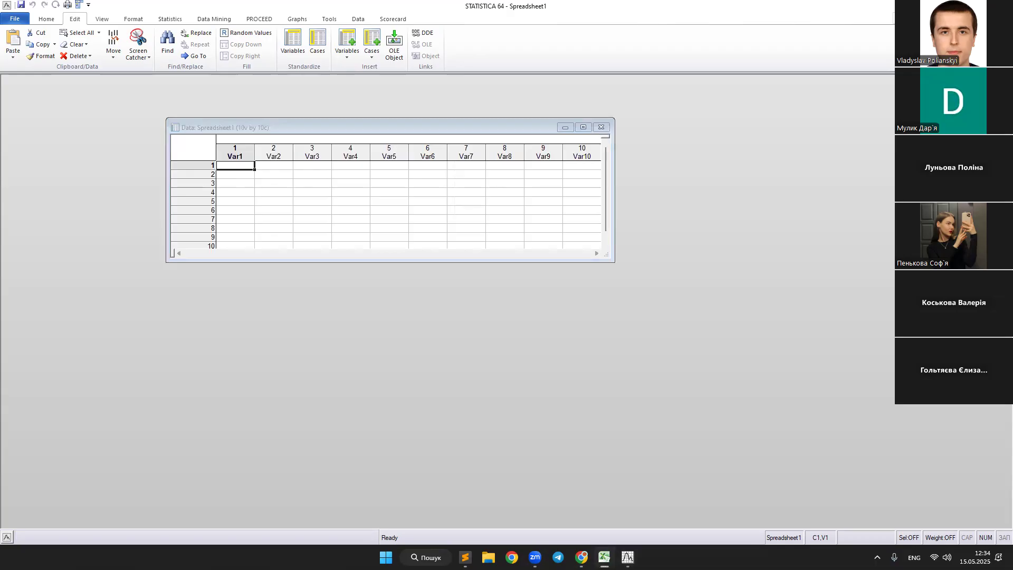
key("alt+Tab")
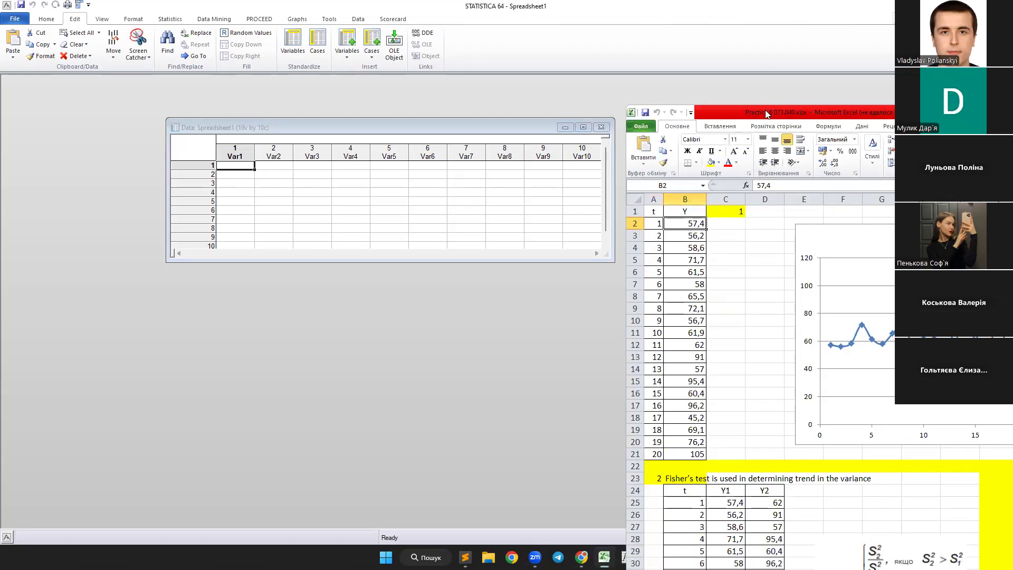
key("alt+Tab")
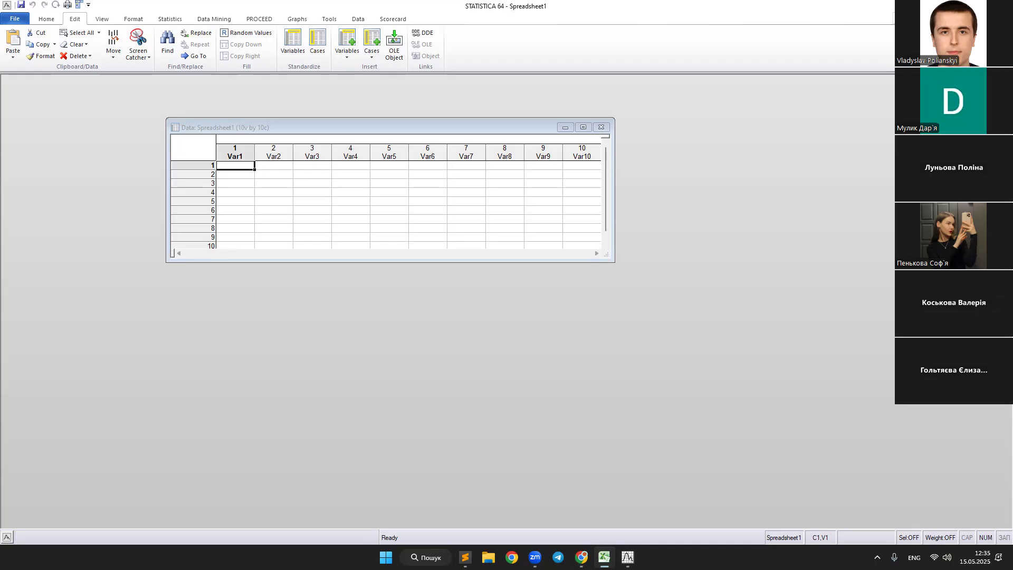
left_click(239, 163)
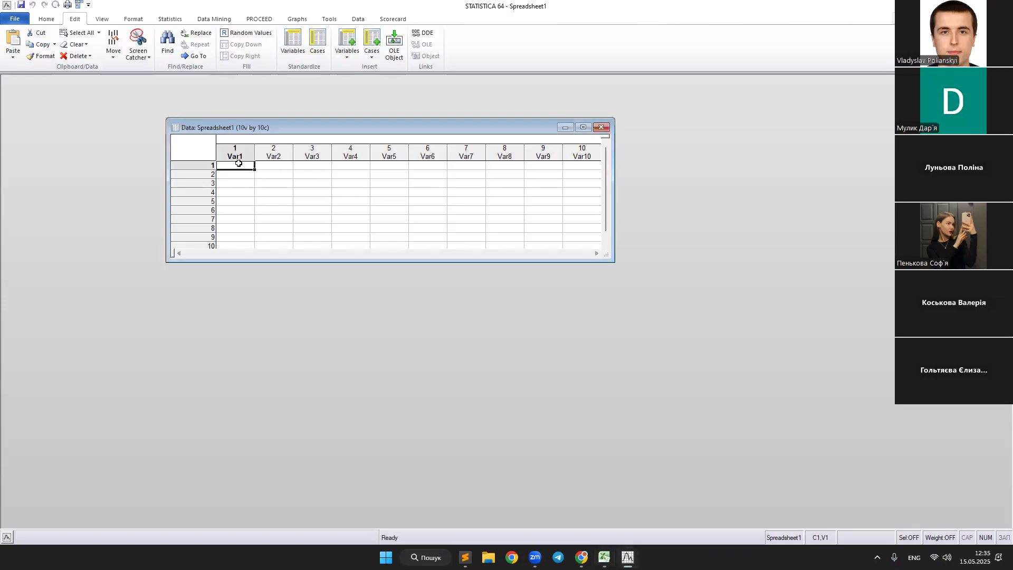
key("ctrl+v")
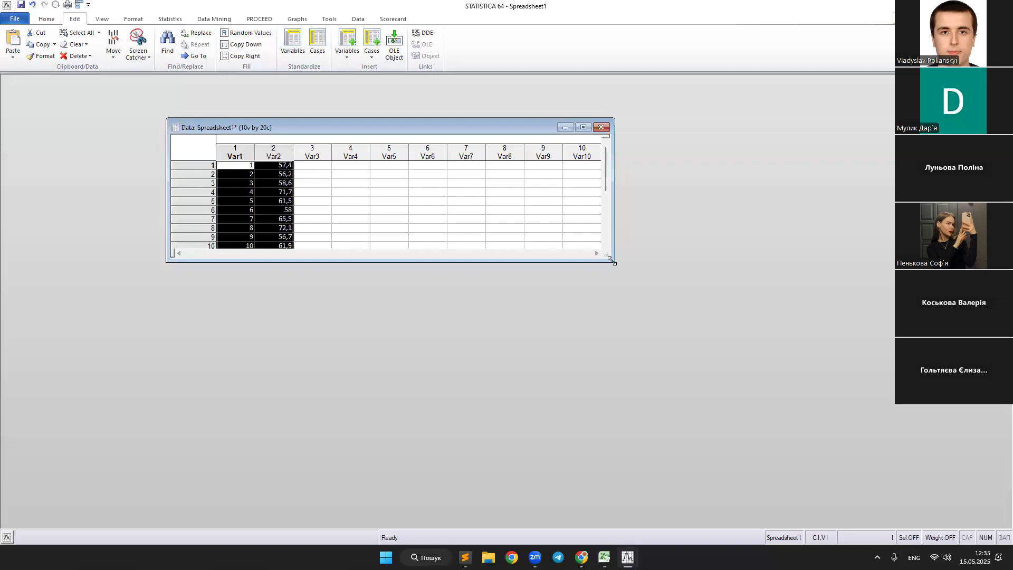
left_click_drag(612, 260, 680, 400)
Rename the variable Var1 as t and Var2 as Y.
left_click(230, 153)
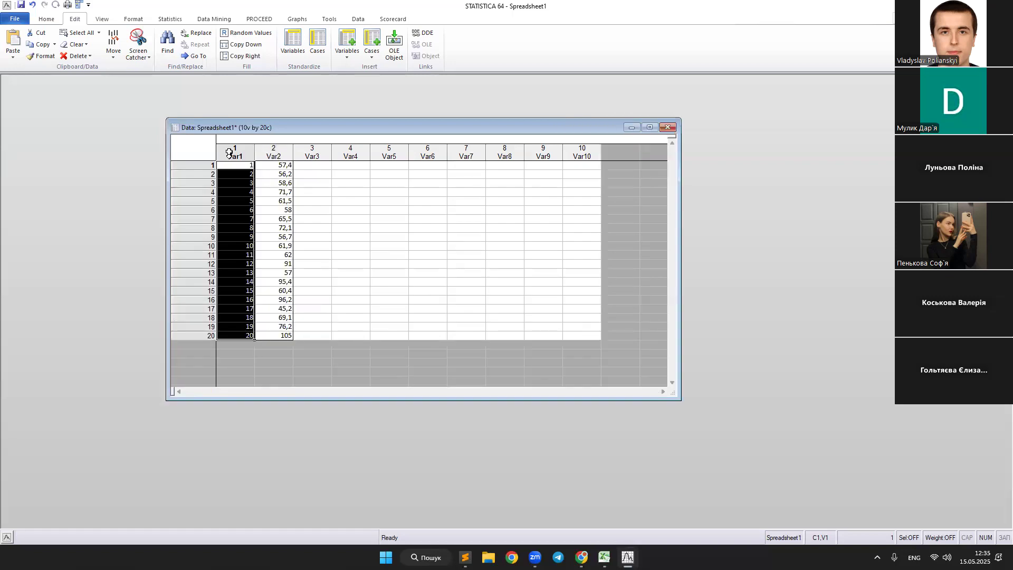
double_click(230, 153)
type("t")
left_click(641, 153)
left_click(282, 151)
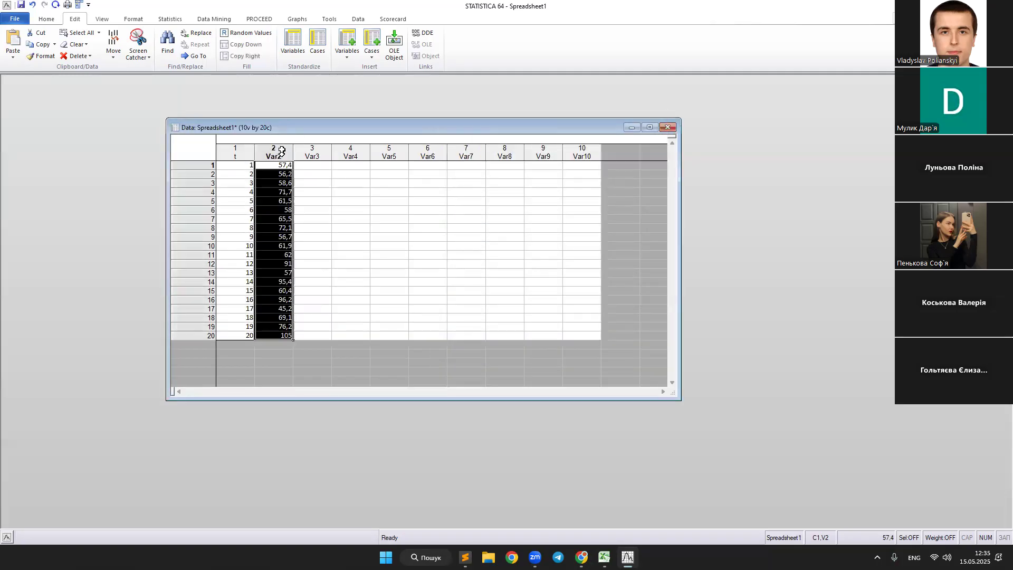
double_click(282, 152)
type("Y")
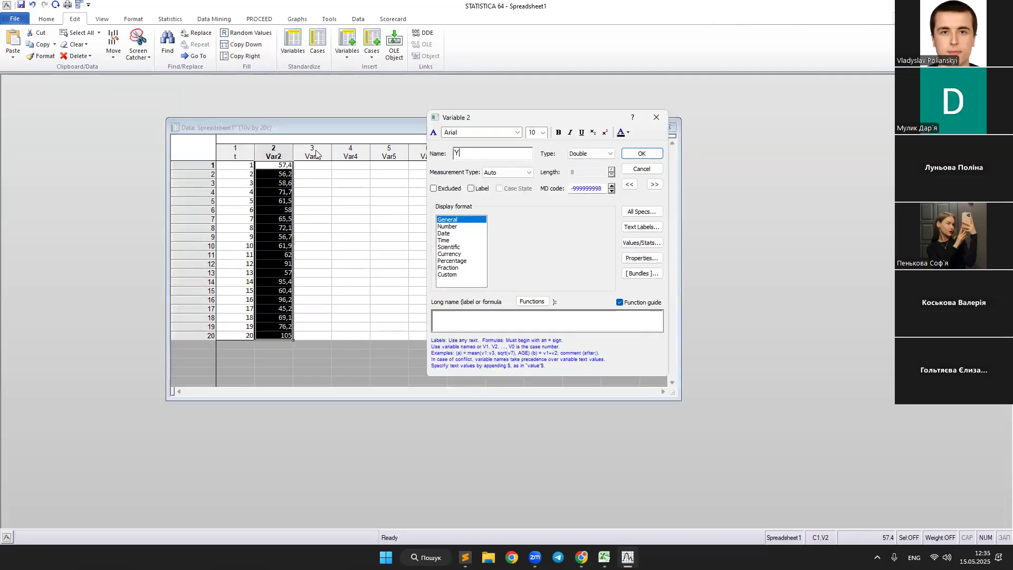
left_click(640, 153)
Create a regular 2D scatterplot with a linear fit, using t as the X variable and Y as the Y variable.
key("alt+Tab")
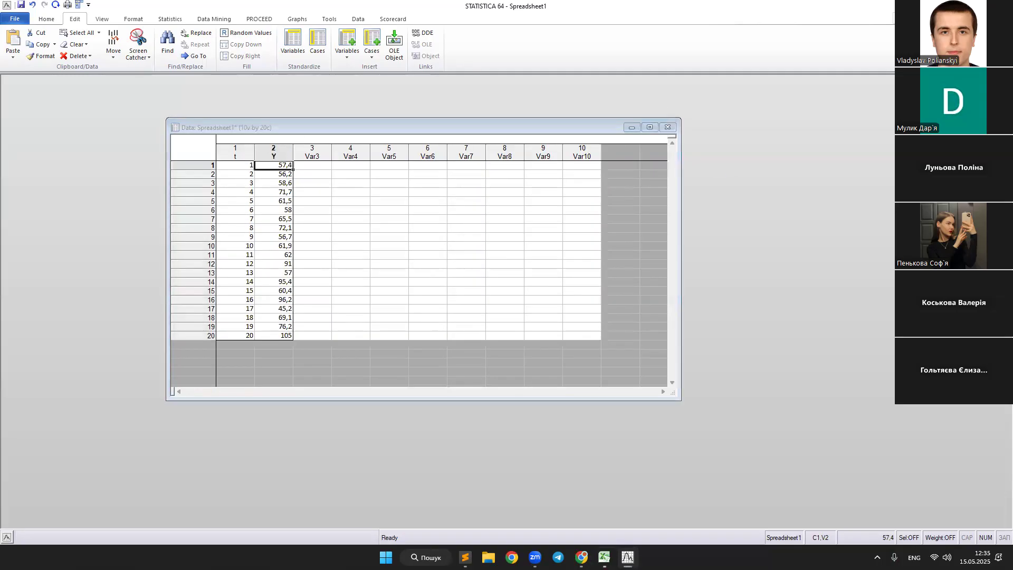
key("alt+Tab")
left_click(307, 20)
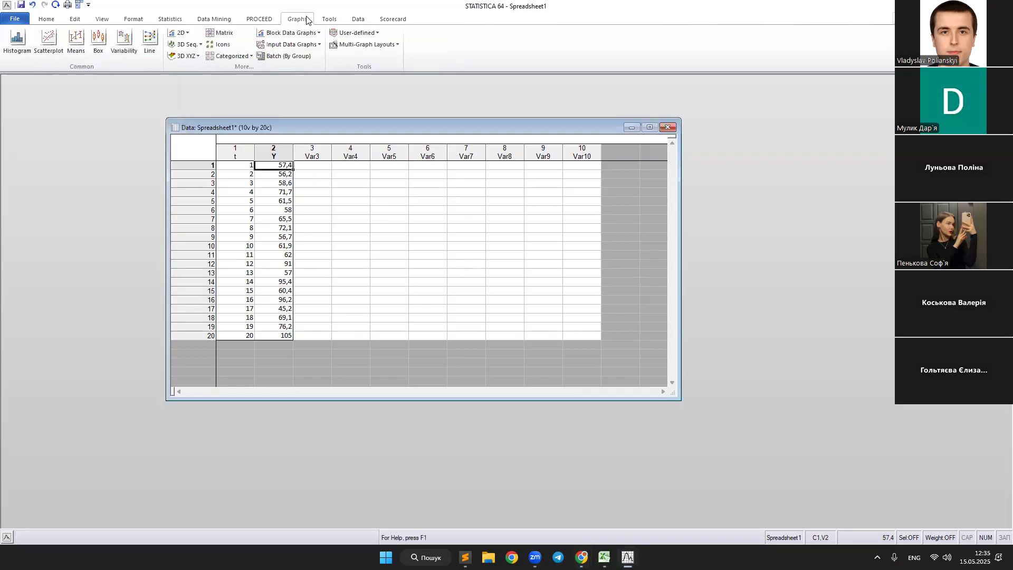
left_click(44, 51)
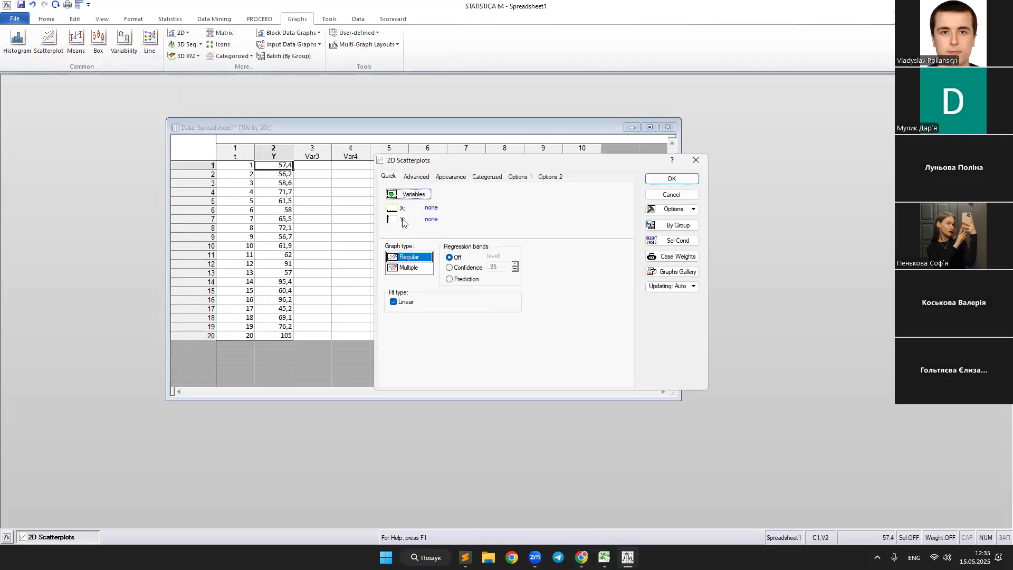
left_click(413, 195)
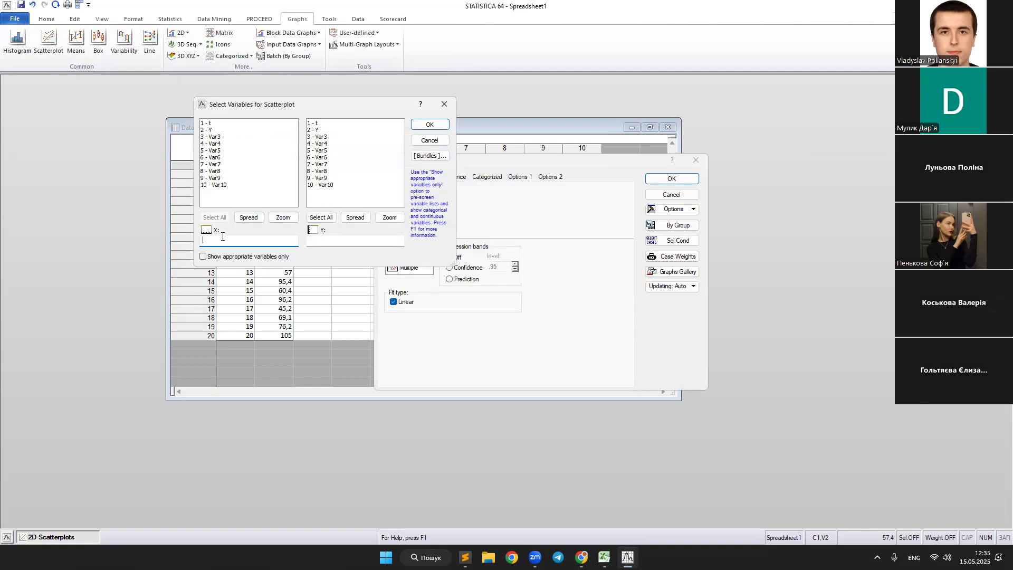
left_click(217, 124)
left_click(323, 131)
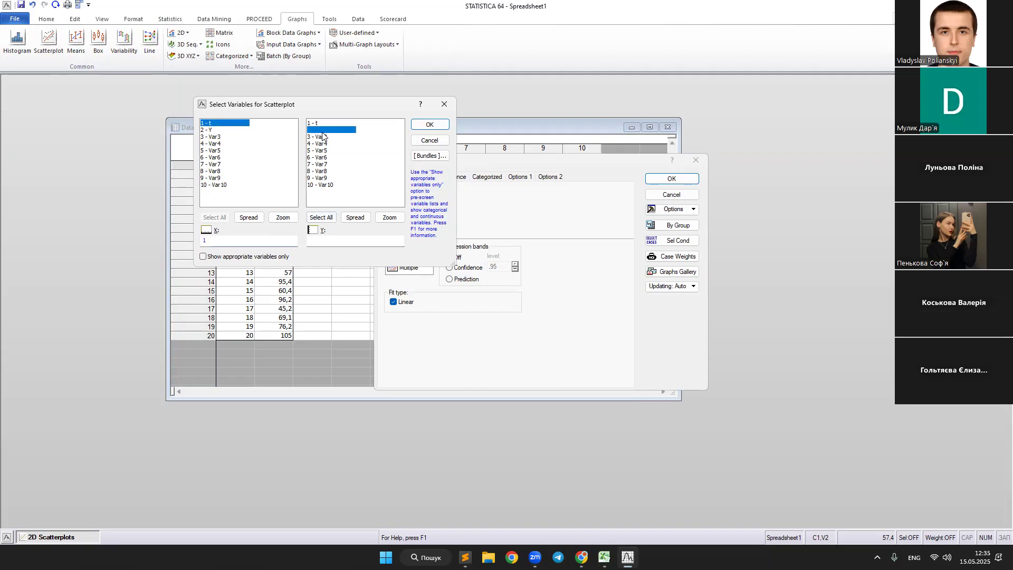
left_click(432, 125)
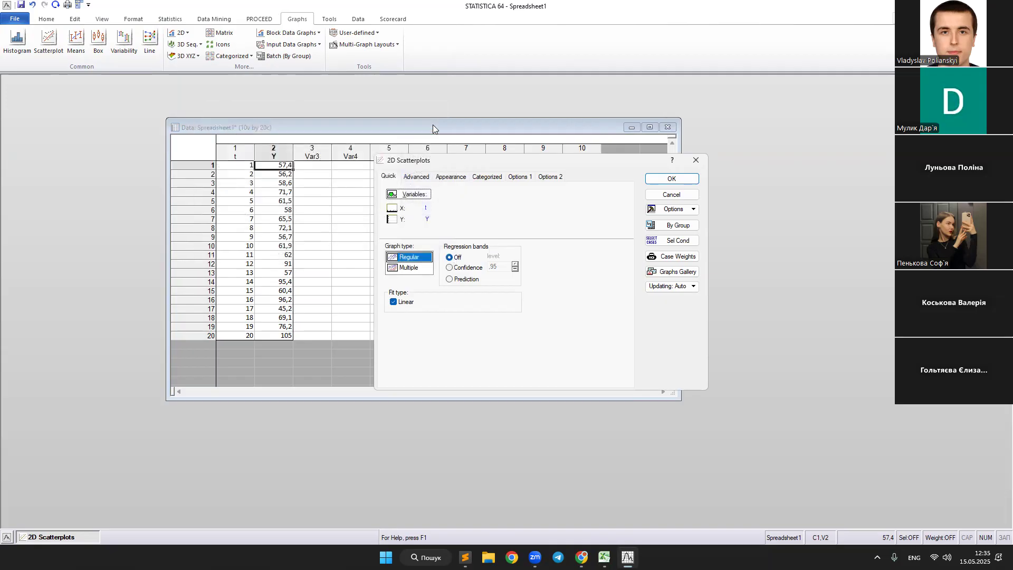
left_click(680, 180)
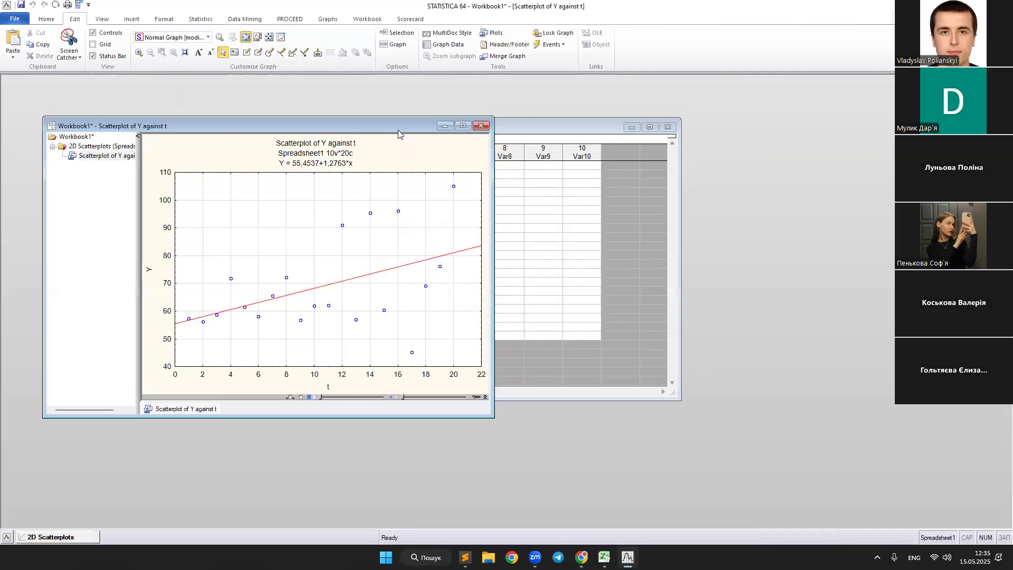
Connect the scatterplot's Y points with a line, keeping the markers, and enlarge the workbook window.
left_click_drag(398, 130, 569, 139)
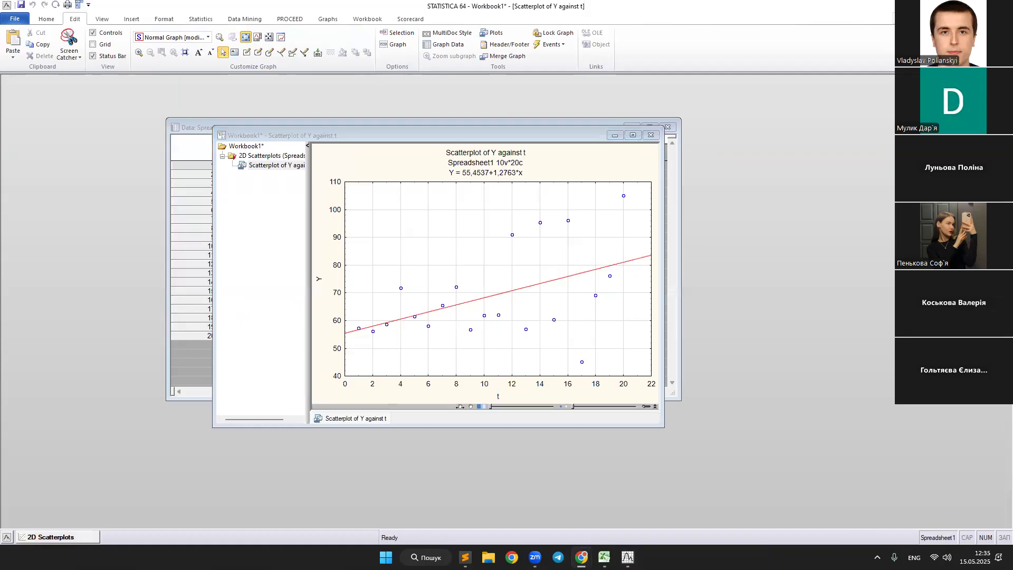
right_click(624, 197)
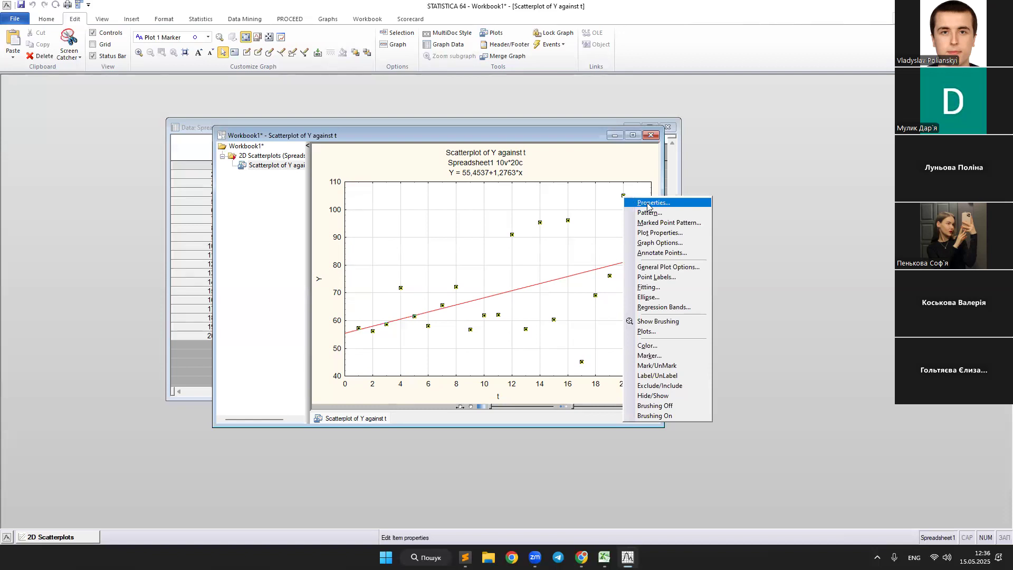
left_click(648, 203)
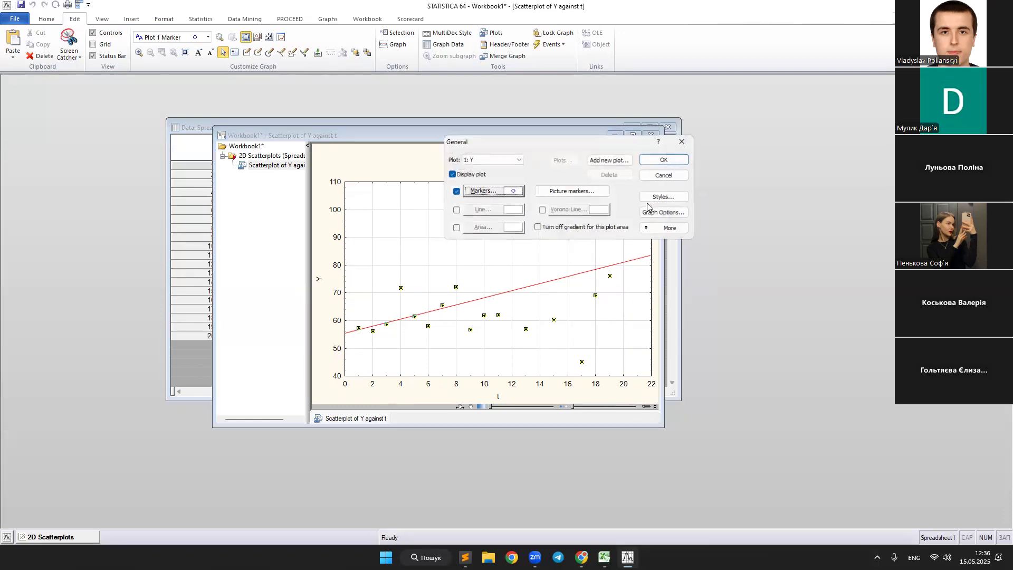
left_click(453, 211)
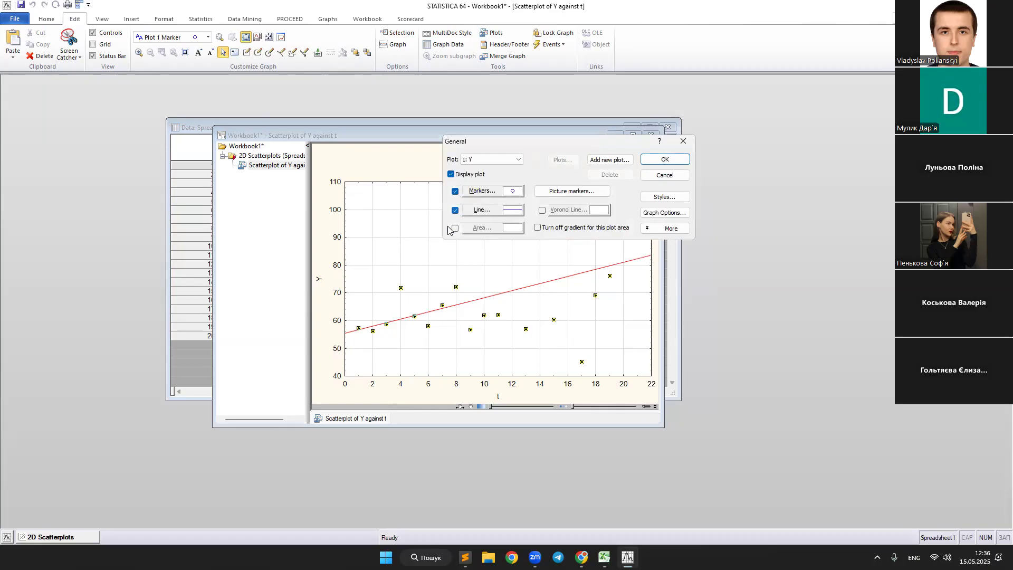
left_click(655, 161)
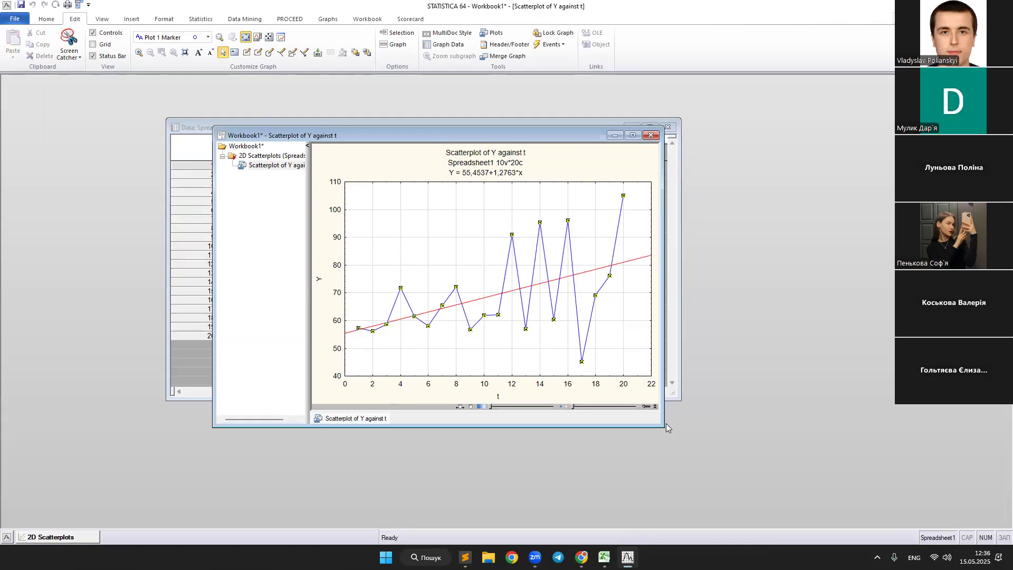
left_click_drag(656, 424, 762, 471)
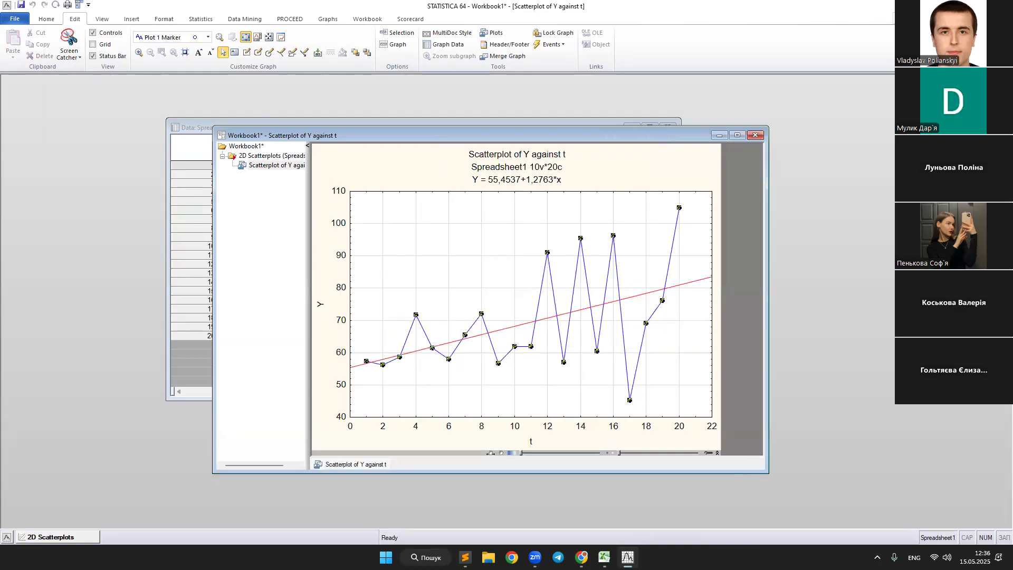
Start a screen snip of the scatterplot and compare the graph with the Y line chart in the Excel workbook.
key("super+shift+s")
key("alt+Tab")
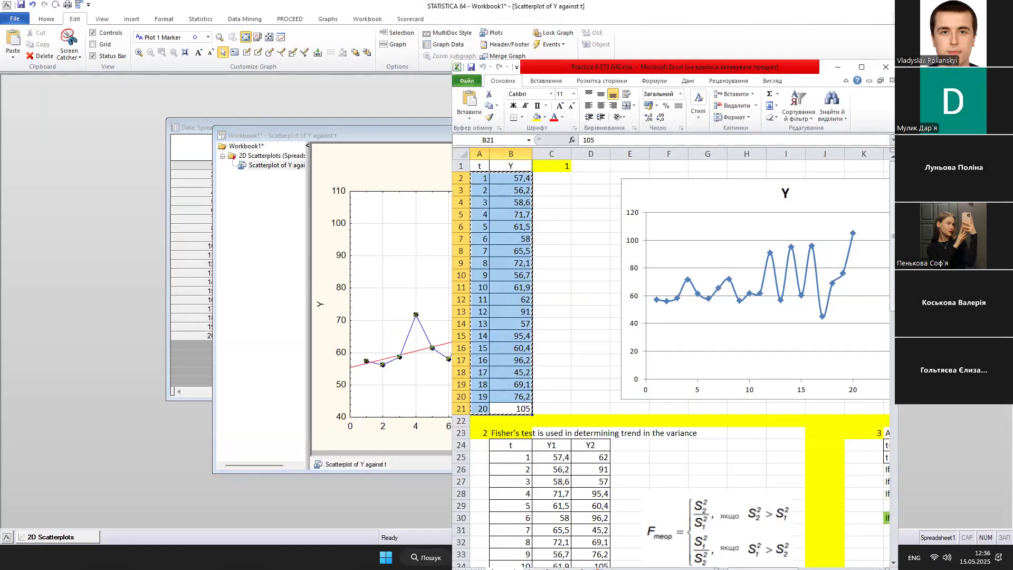
left_click_drag(897, 211, 995, 211)
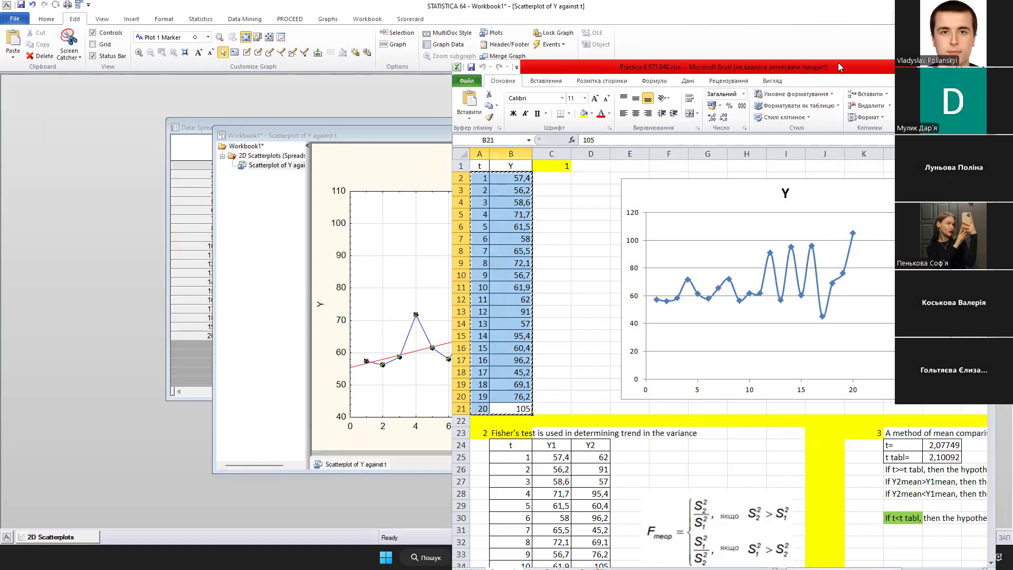
key("alt+Tab")
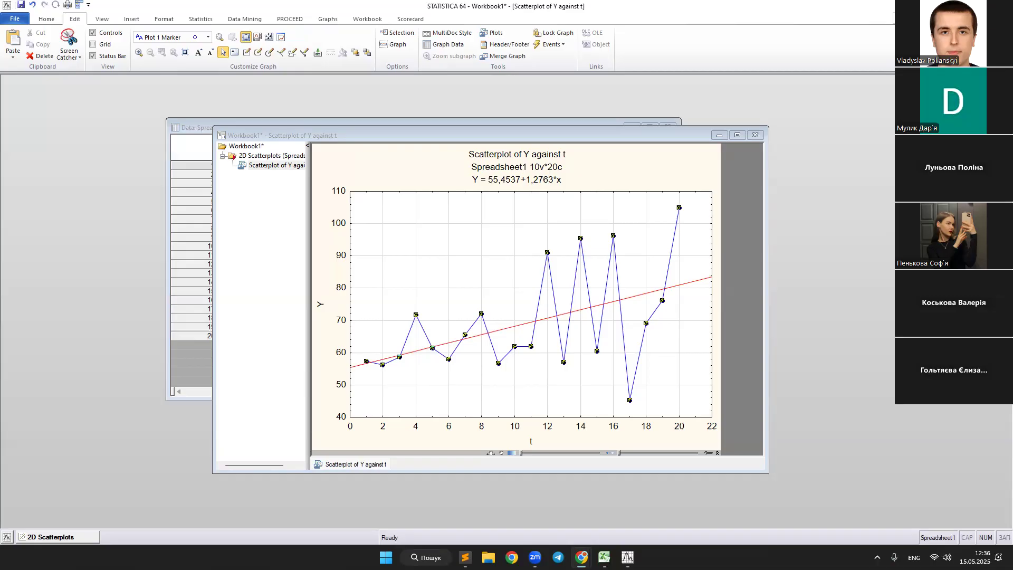
key("alt+Tab")
Examine the "Selection of the type of trend" section in Excel, including its chart, equation and polynomial trend note, and return to STATISTICA.
scroll(656, 254, "down", 6)
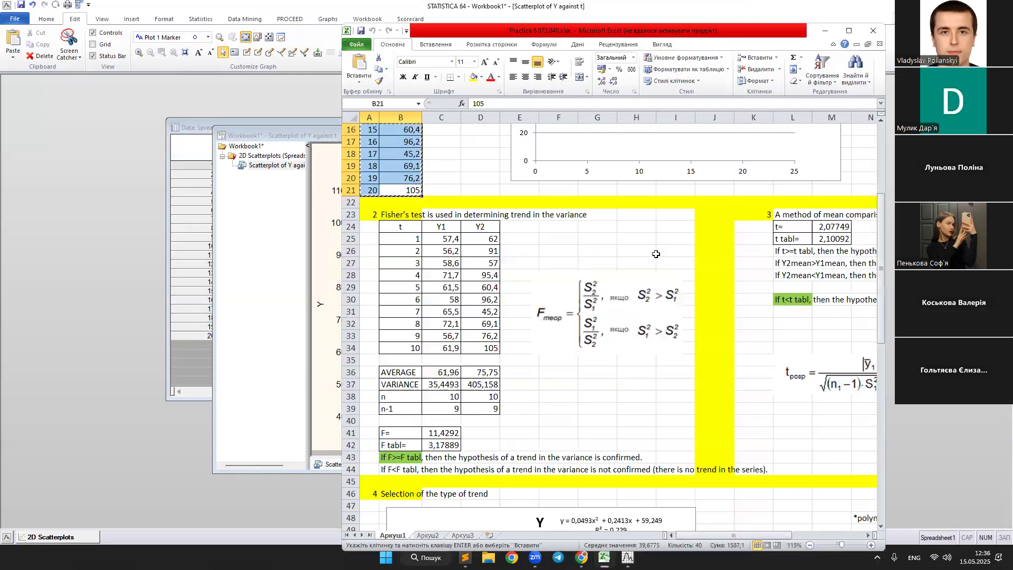
scroll(656, 256, "down", 2)
left_click(368, 312)
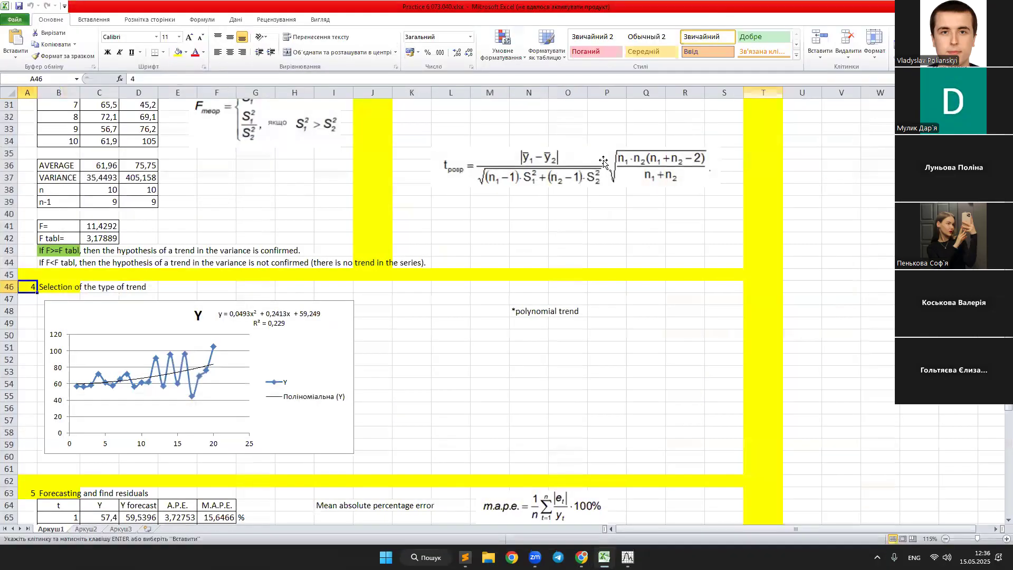
left_click(849, 30)
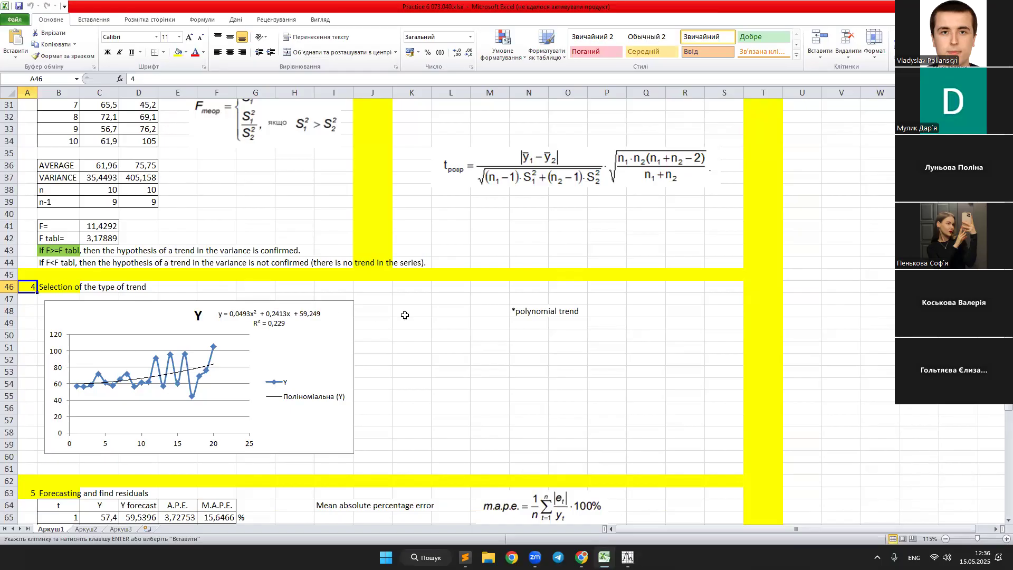
left_click(539, 311)
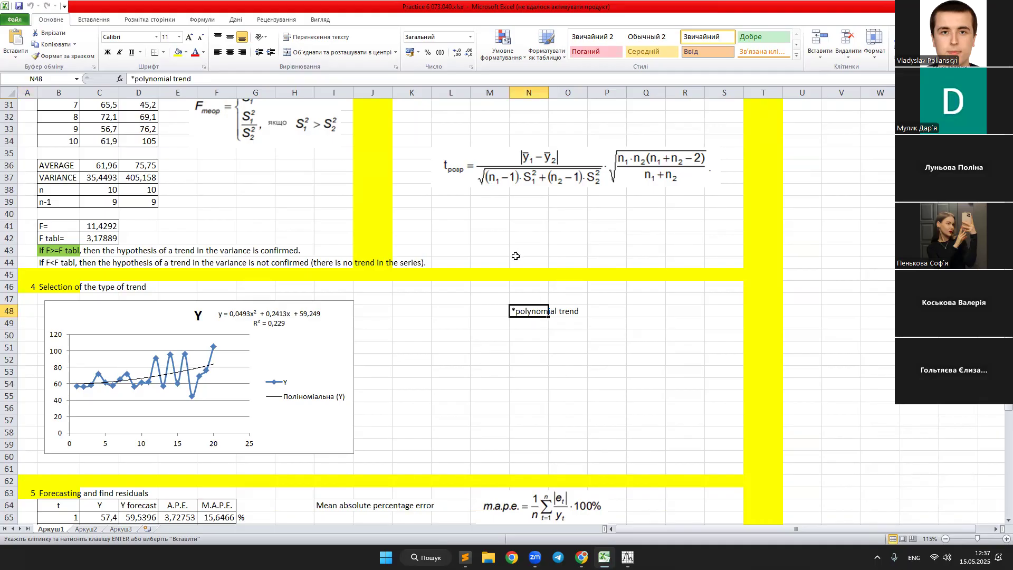
scroll(493, 318, "down", 2)
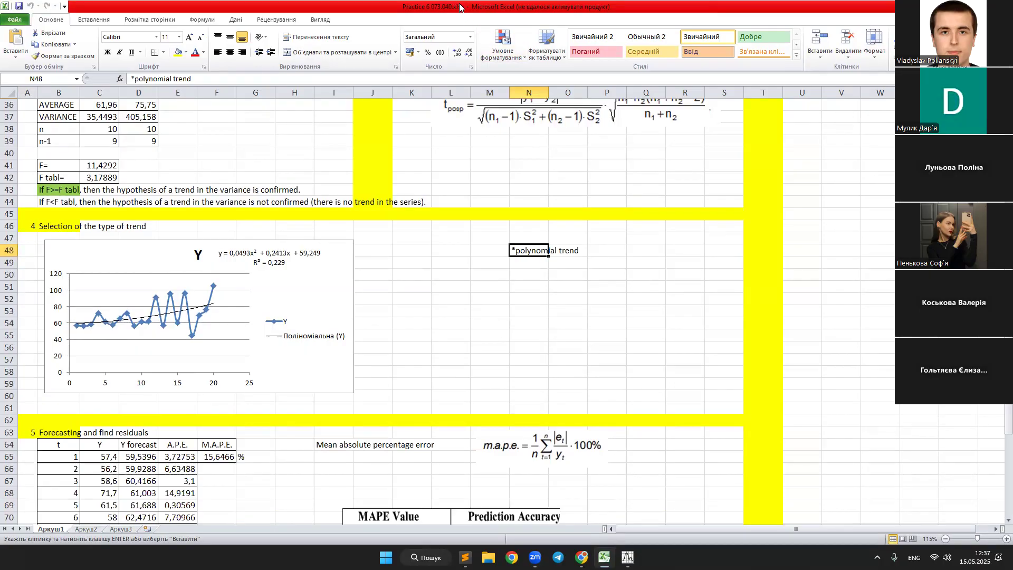
key("alt+Tab")
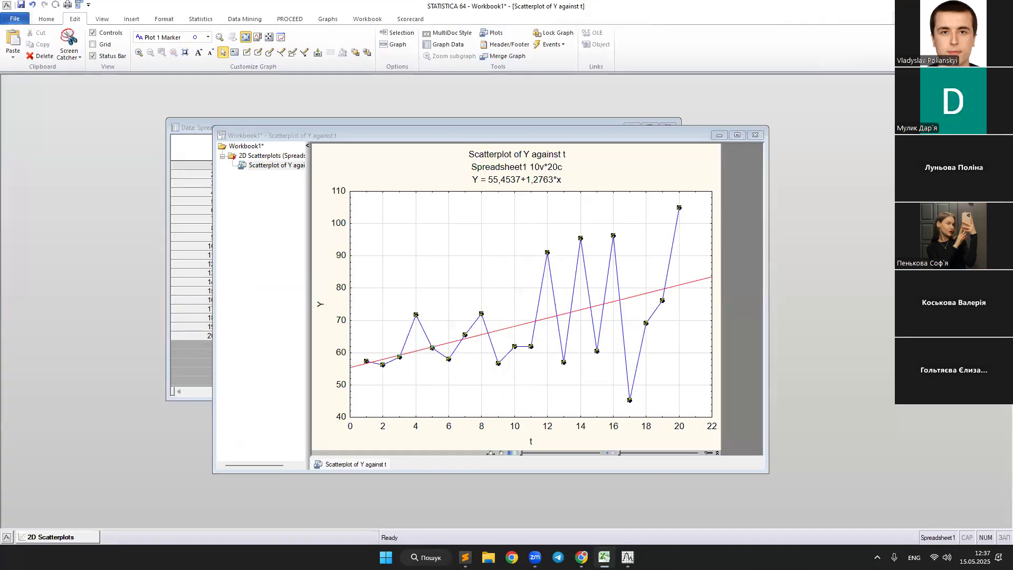
key("alt+Tab")
Start a Nonlinear Estimation on the spreadsheet with the option User-specified regression, least squares, and bring up its function setup dialog.
left_click(591, 137)
left_click_drag(590, 137, 593, 118)
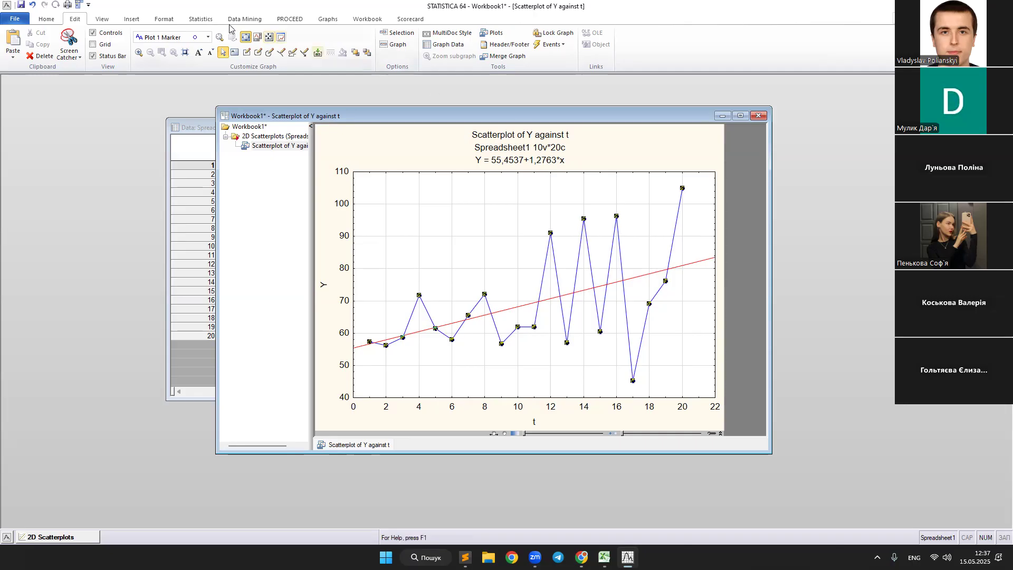
left_click(203, 19)
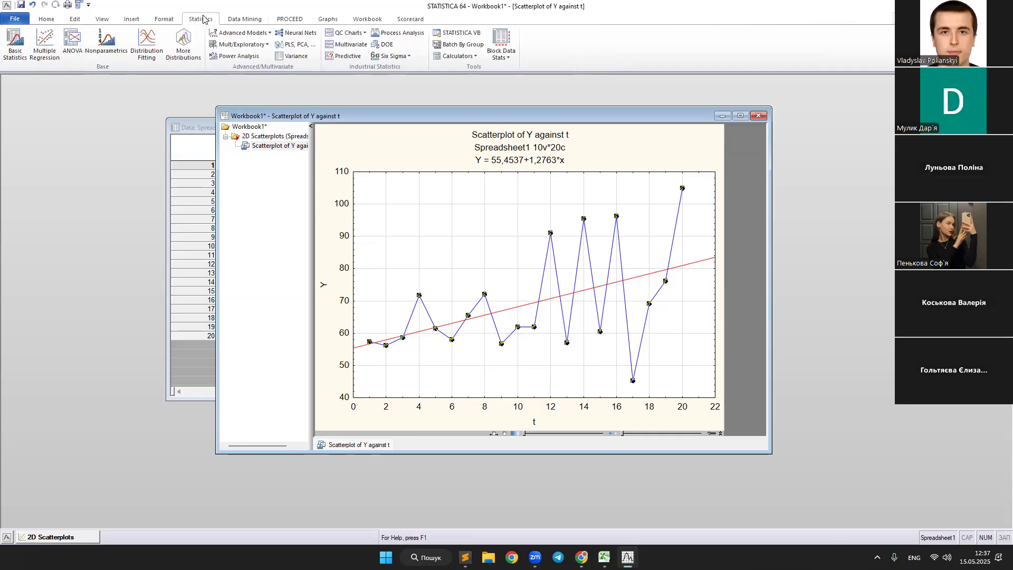
left_click(236, 34)
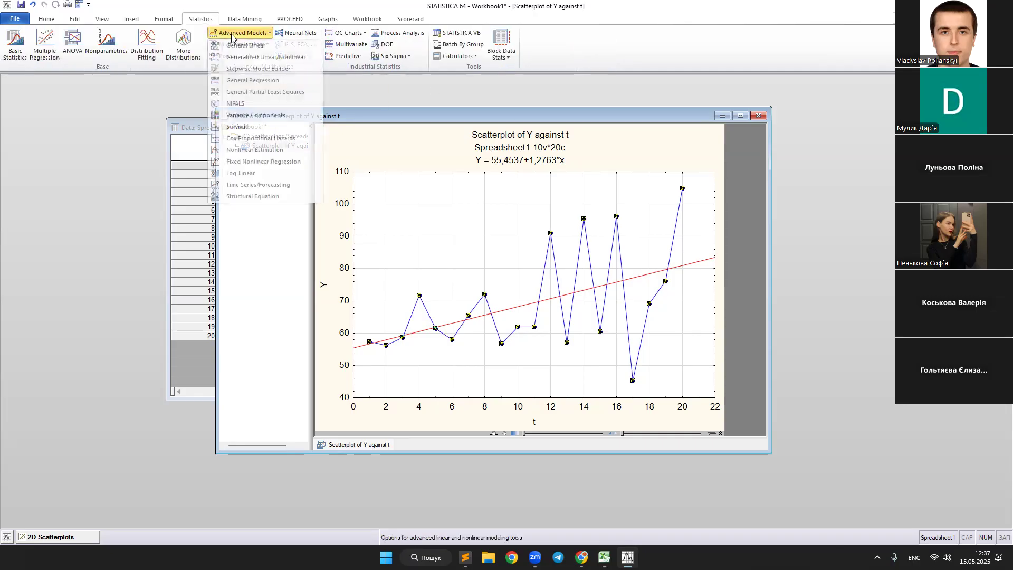
left_click(263, 151)
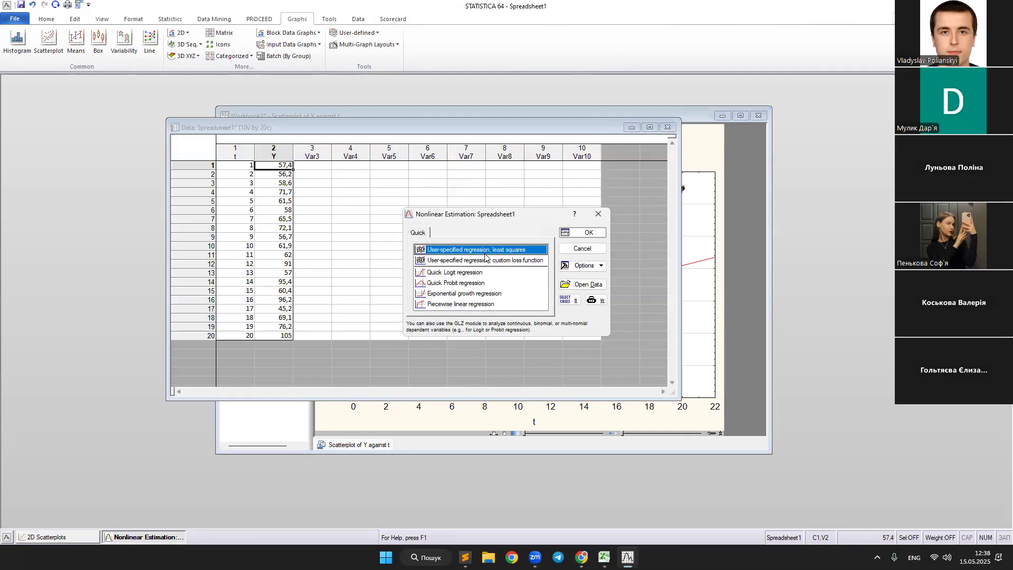
left_click(583, 232)
left_click(573, 237)
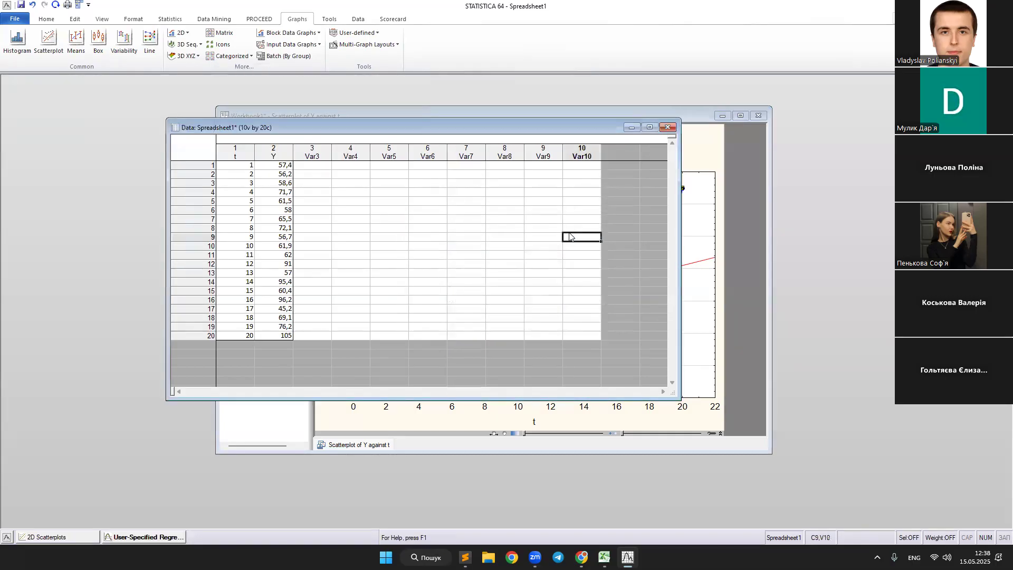
left_click(162, 538)
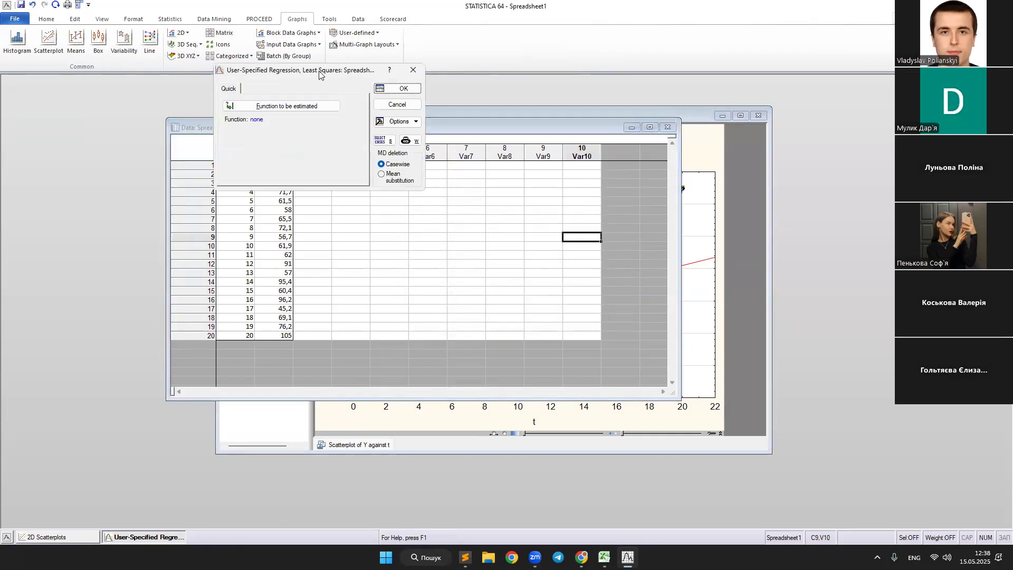
Define the function to be estimated as Y=a2*t^2+a1*t+a0.
left_click_drag(322, 84, 500, 250)
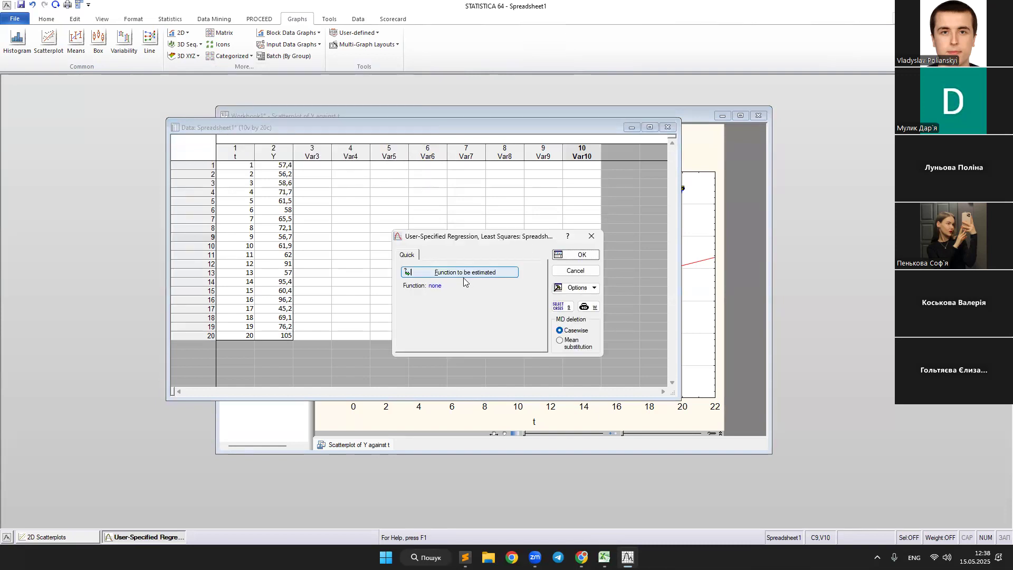
left_click(473, 273)
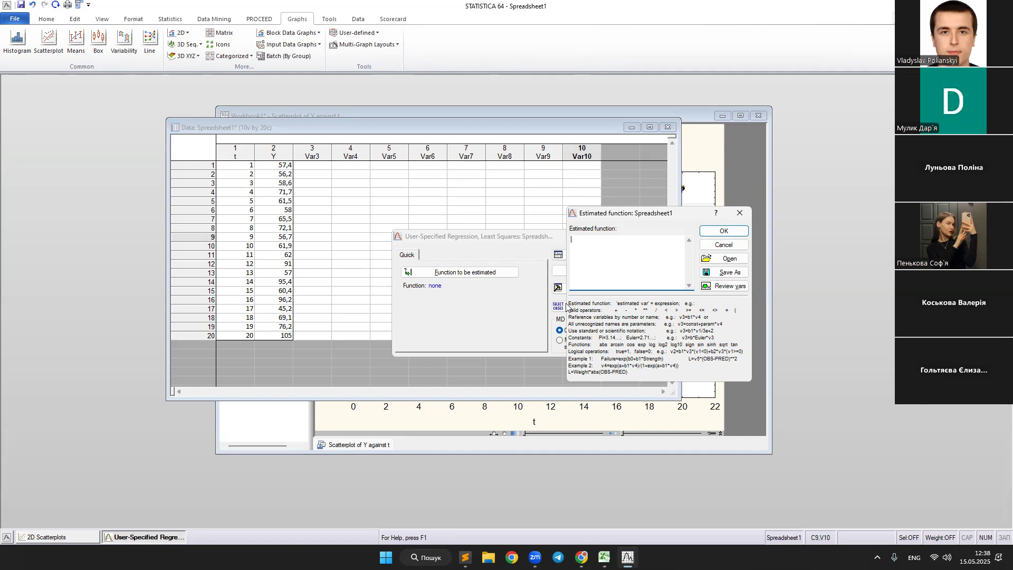
type("Y=a")
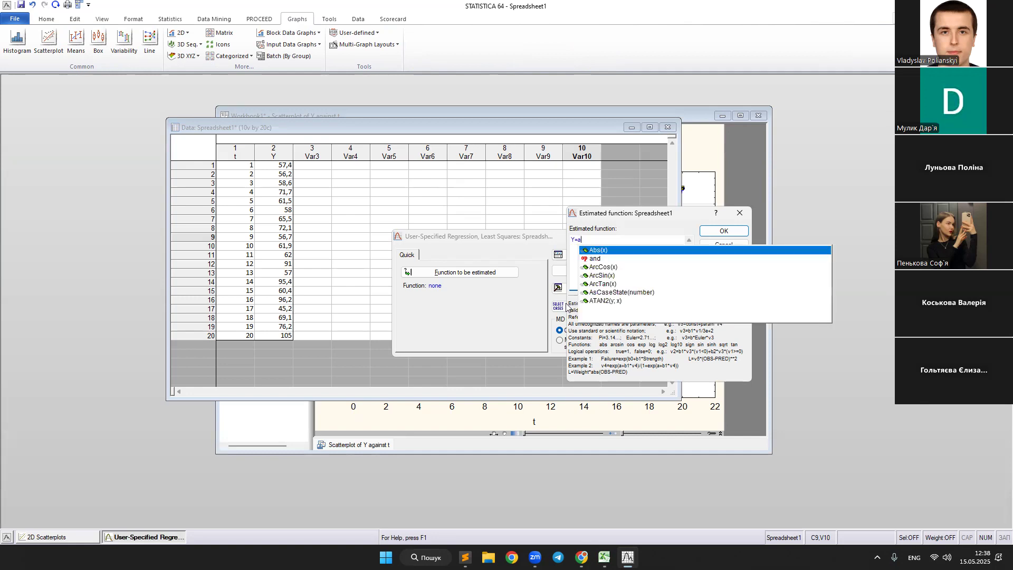
type("2")
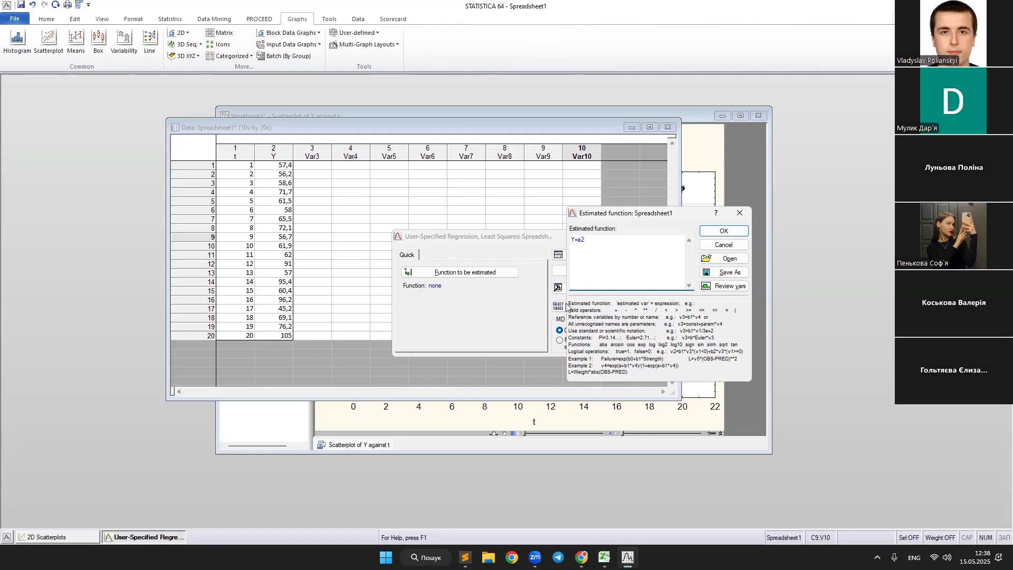
type("^t")
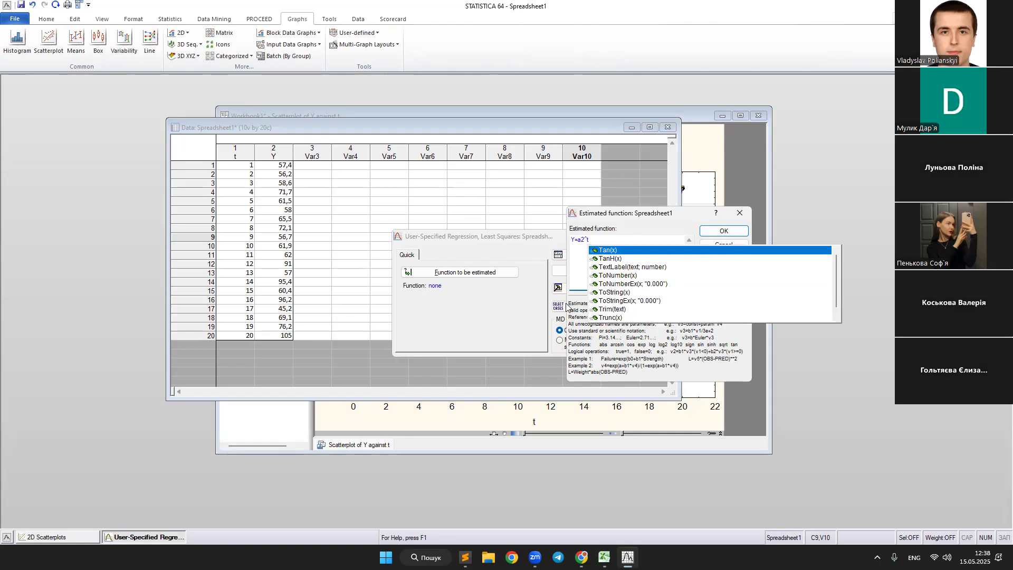
type("^2")
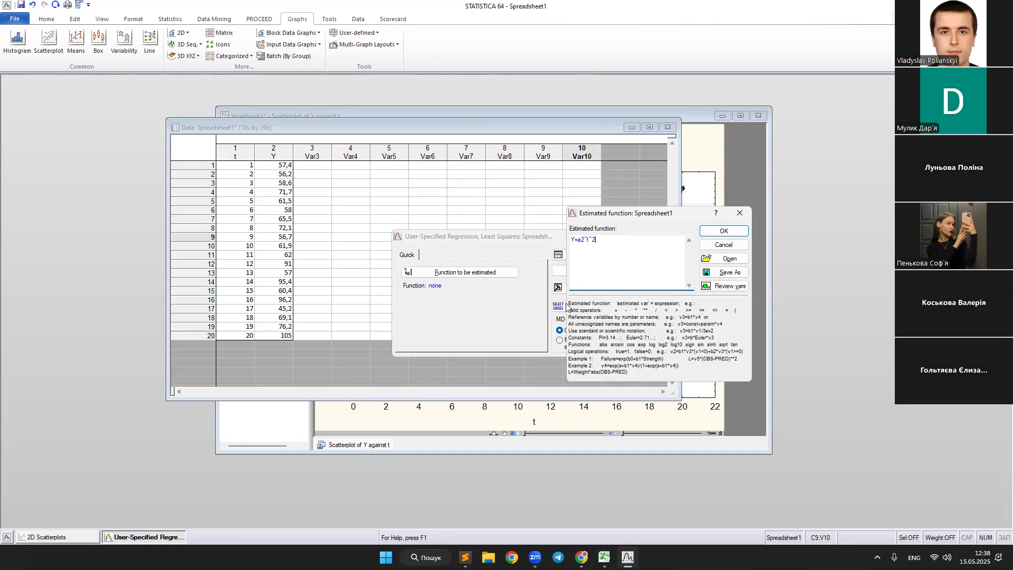
type("+a1")
type("^")
key("BackSpace")
type("*t+a0")
Compare each term of the entered function with the polynomial trend equation on the Y chart in the Excel workbook.
left_click_drag(628, 247, 570, 243)
left_click(610, 243)
key("alt+Tab")
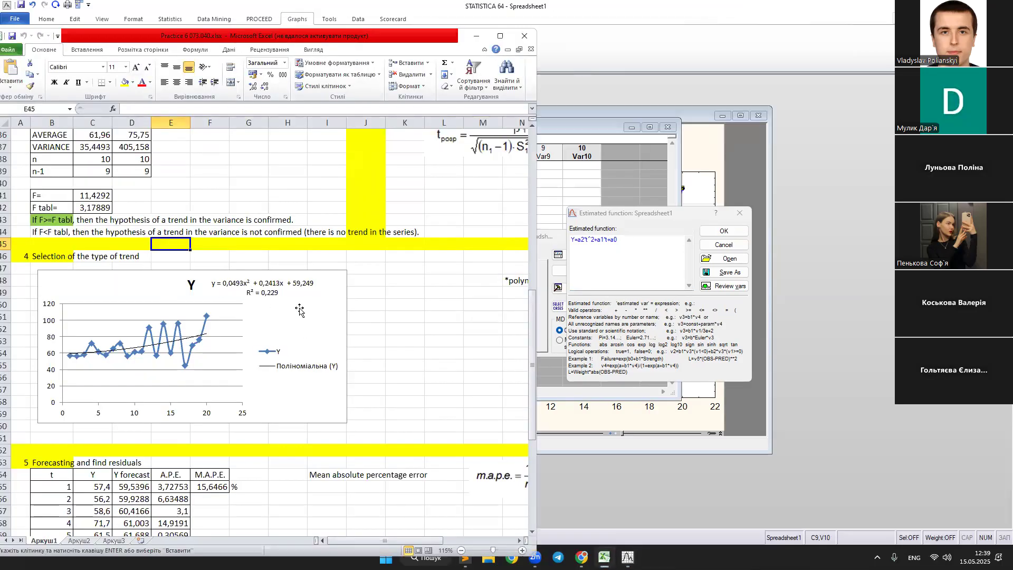
left_click(271, 293)
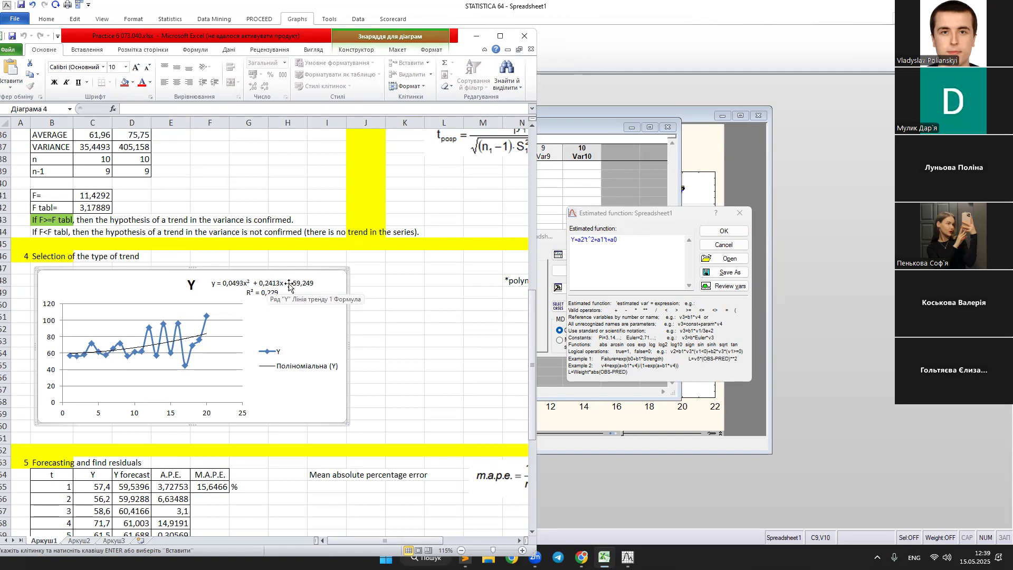
left_click(578, 241)
left_click_drag(578, 241, 621, 240)
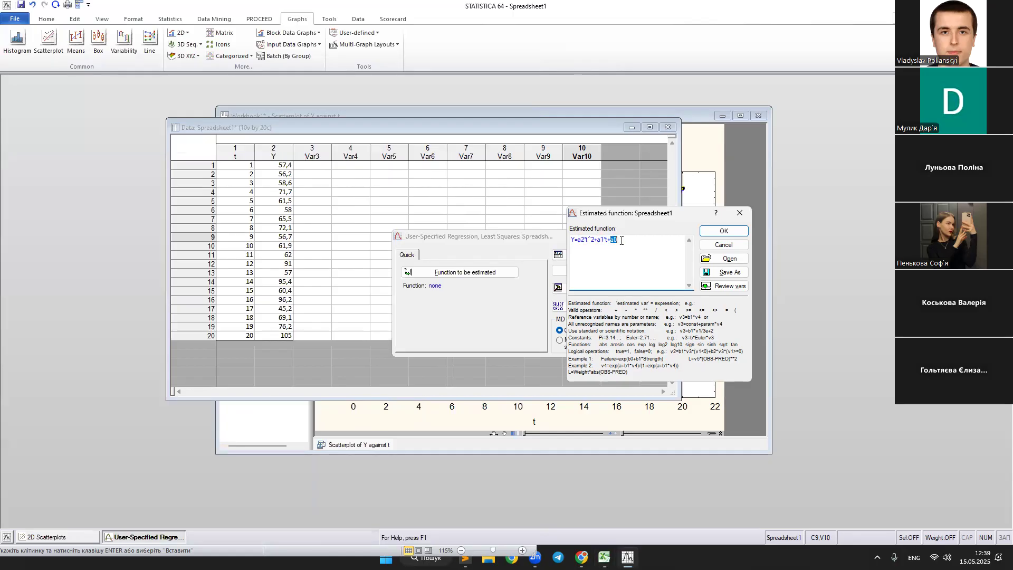
left_click(604, 558)
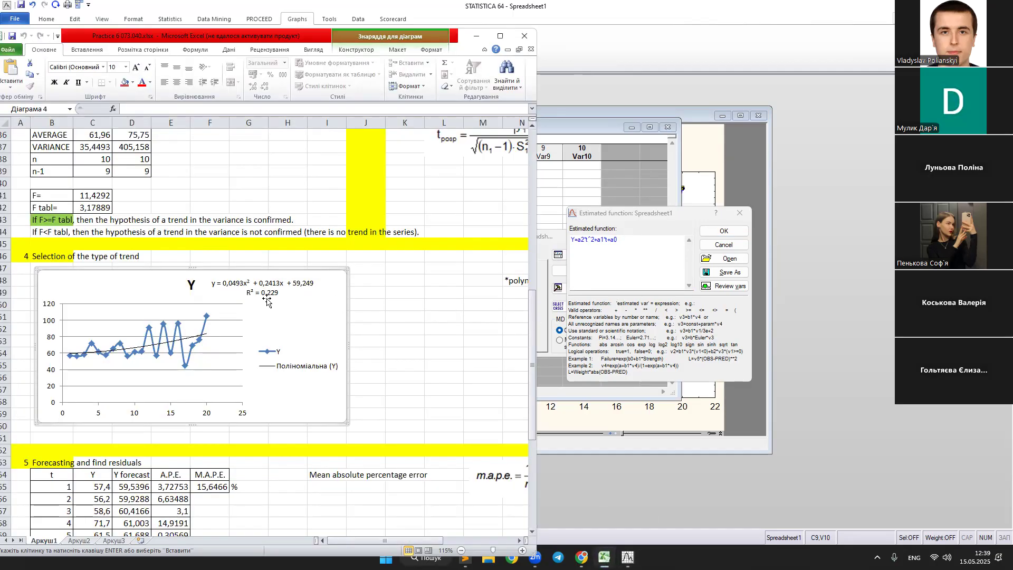
left_click(608, 242)
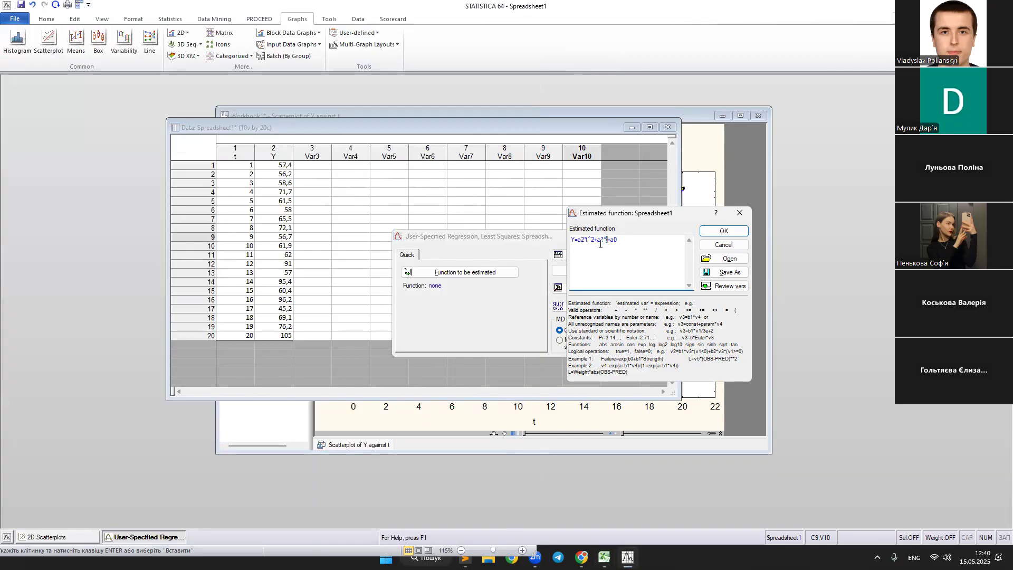
left_click_drag(594, 241, 586, 240)
left_click(584, 241)
left_click_drag(575, 241, 547, 244)
left_click(584, 240)
left_click(585, 240)
left_click_drag(606, 241, 609, 241)
left_click(608, 243)
Accept the function and run the nonlinear least squares estimation with the Gauss-Newton method.
left_click(718, 234)
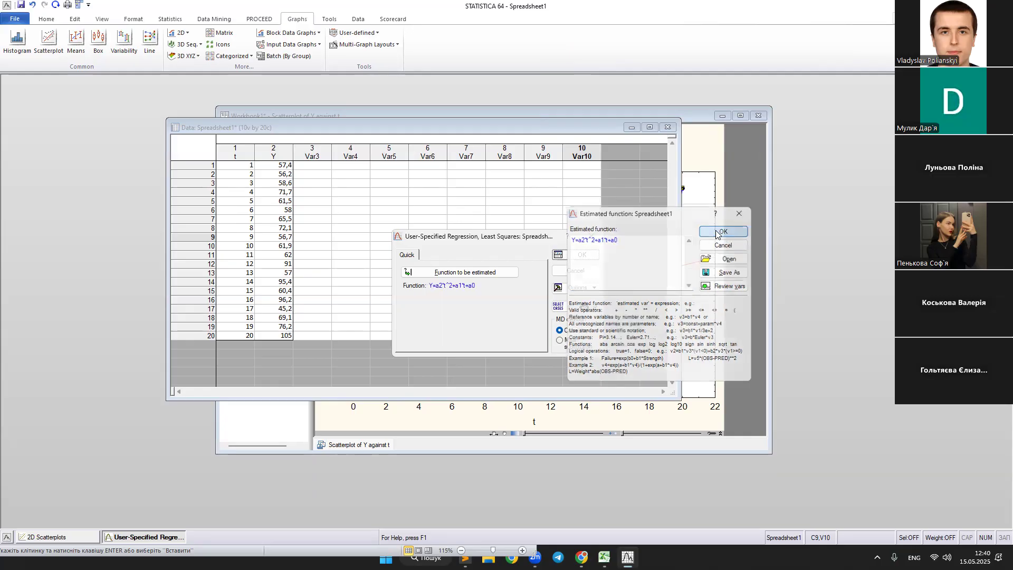
left_click(579, 255)
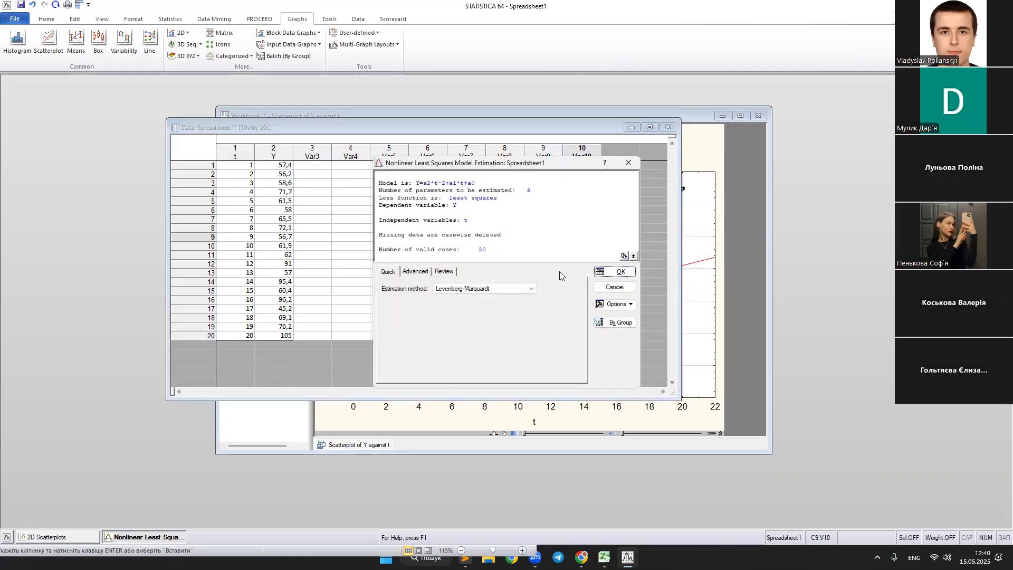
left_click(504, 289)
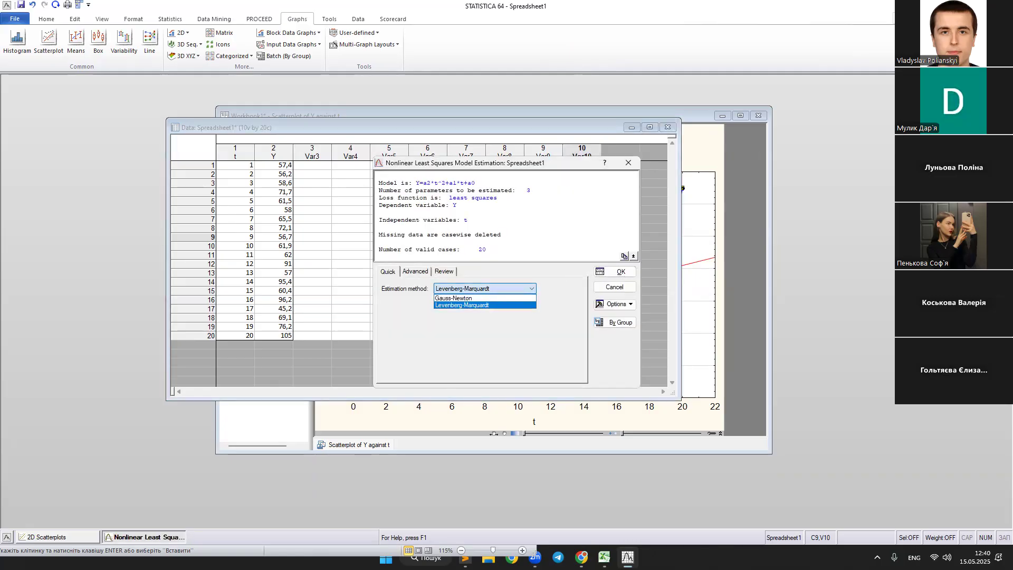
key("alt+Tab")
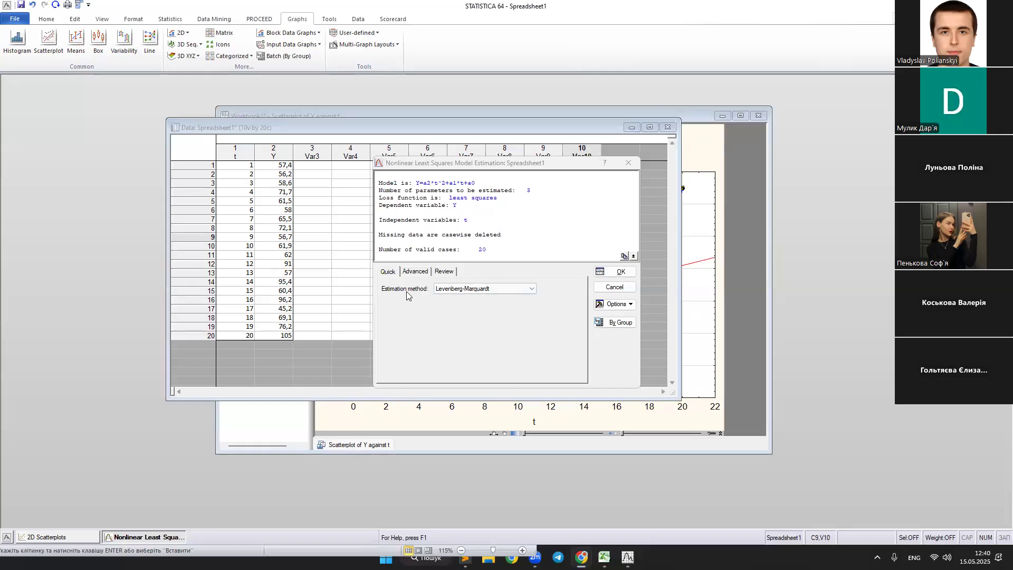
left_click(457, 290)
left_click(499, 297)
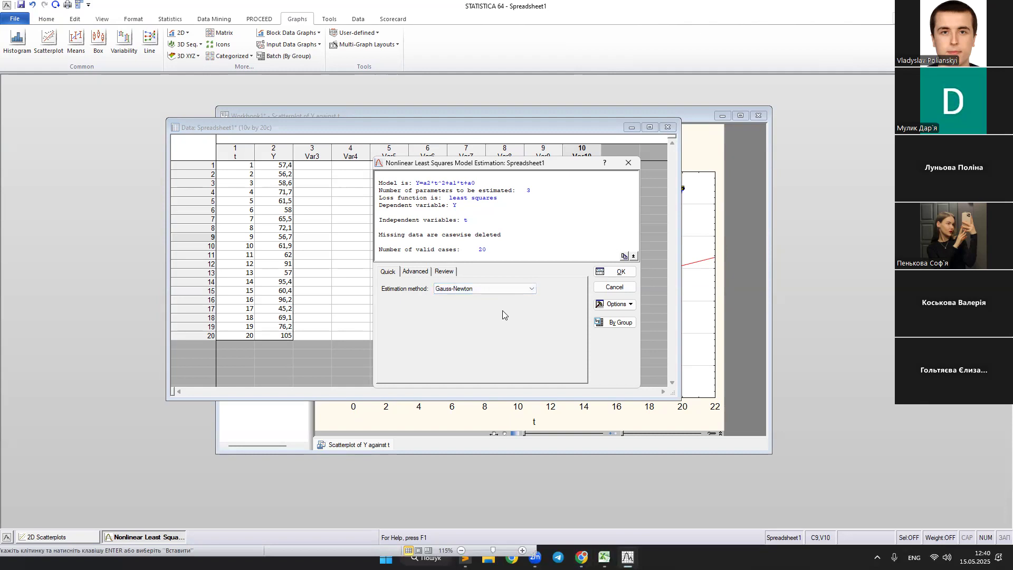
left_click(615, 273)
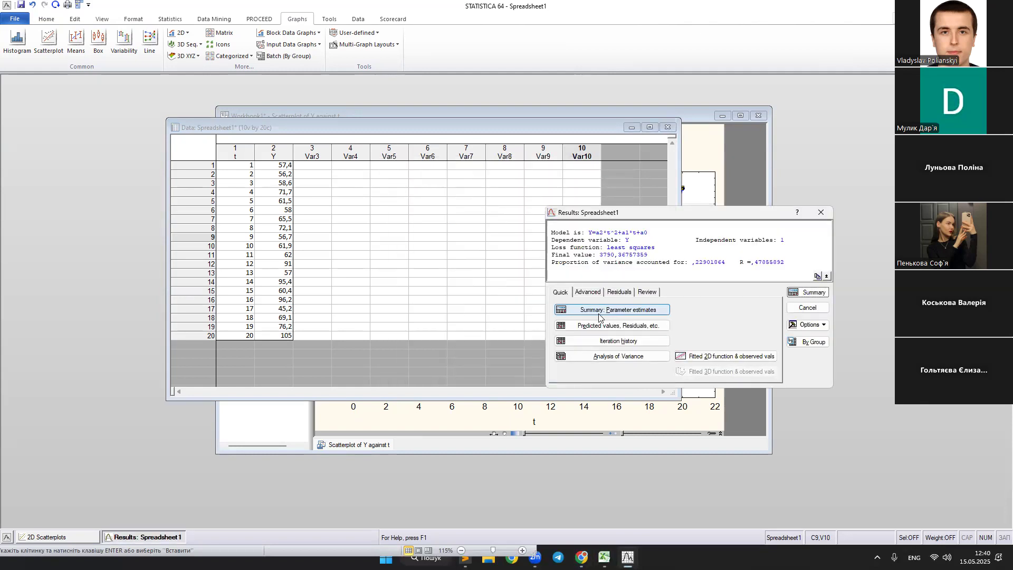
Produce the summary table of parameter estimates and compare the a2, a1 and a0 estimates with the trend equation in Excel.
left_click(642, 314)
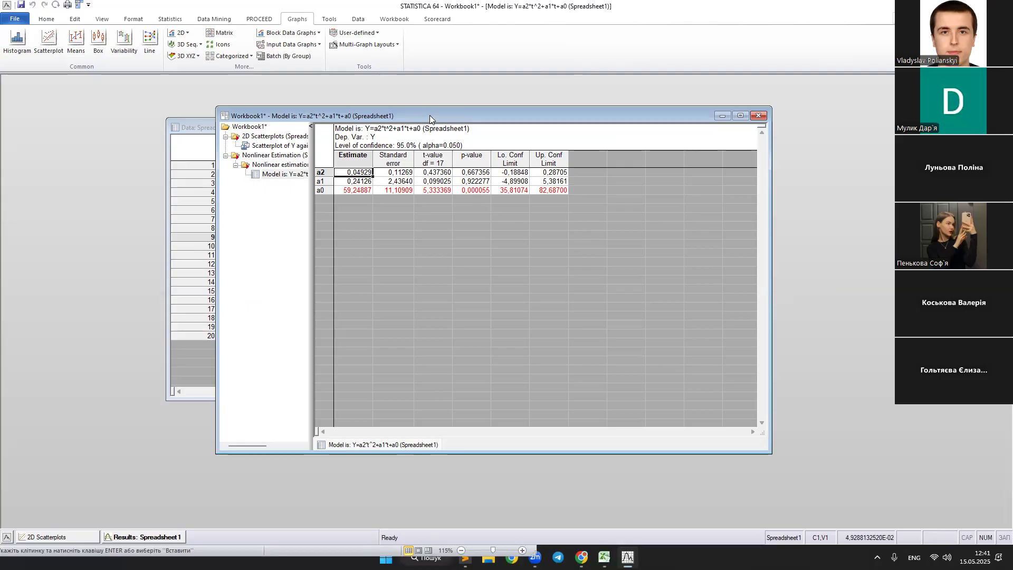
left_click_drag(430, 118, 581, 151)
left_click_drag(508, 204, 510, 220)
key("Escape")
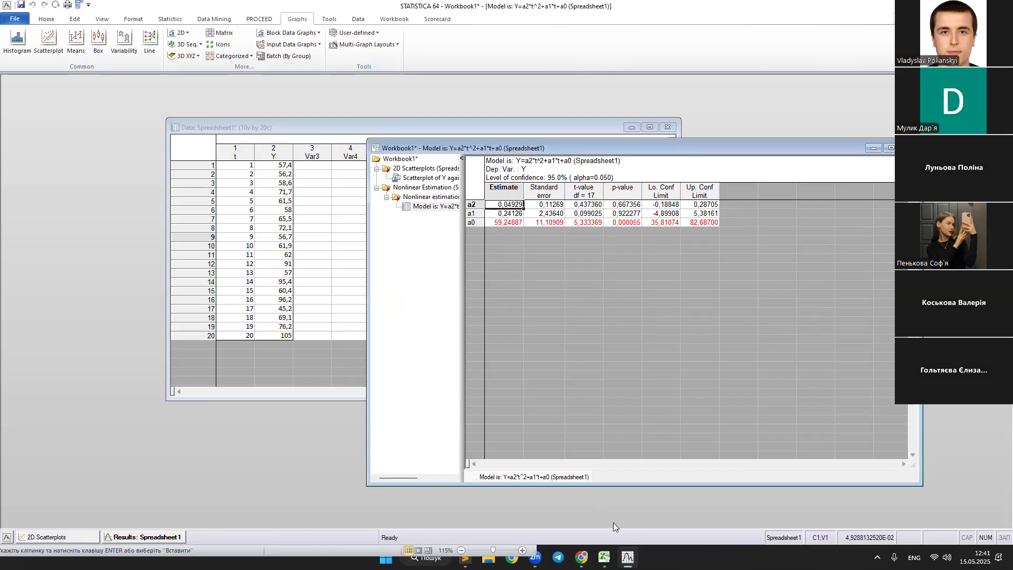
left_click(604, 557)
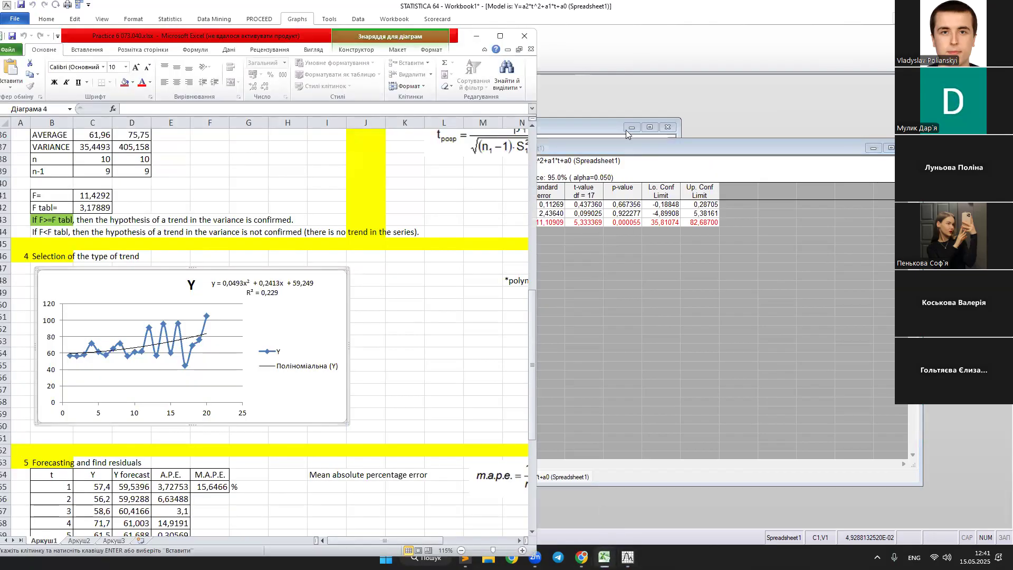
left_click(628, 150)
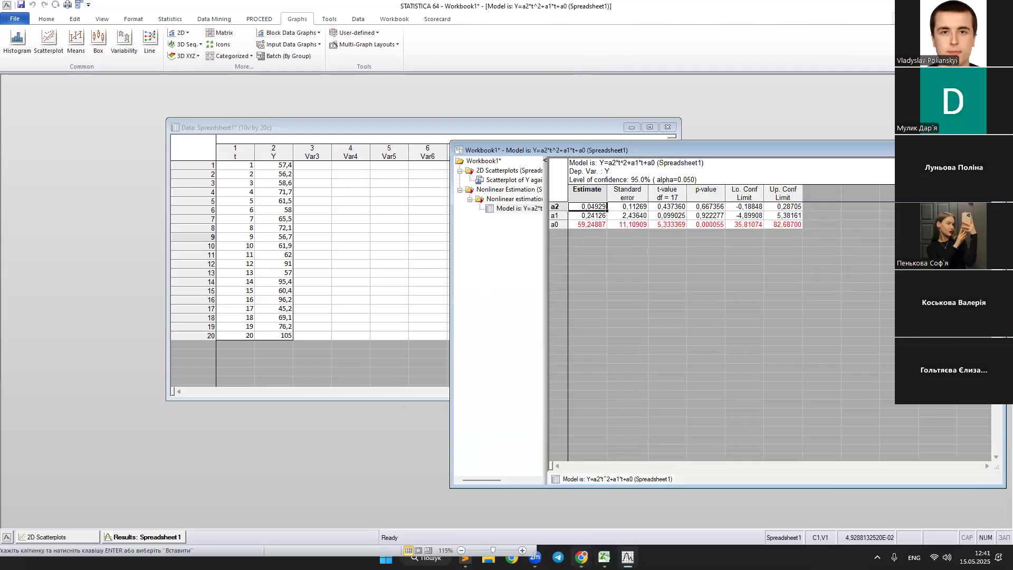
left_click(604, 557)
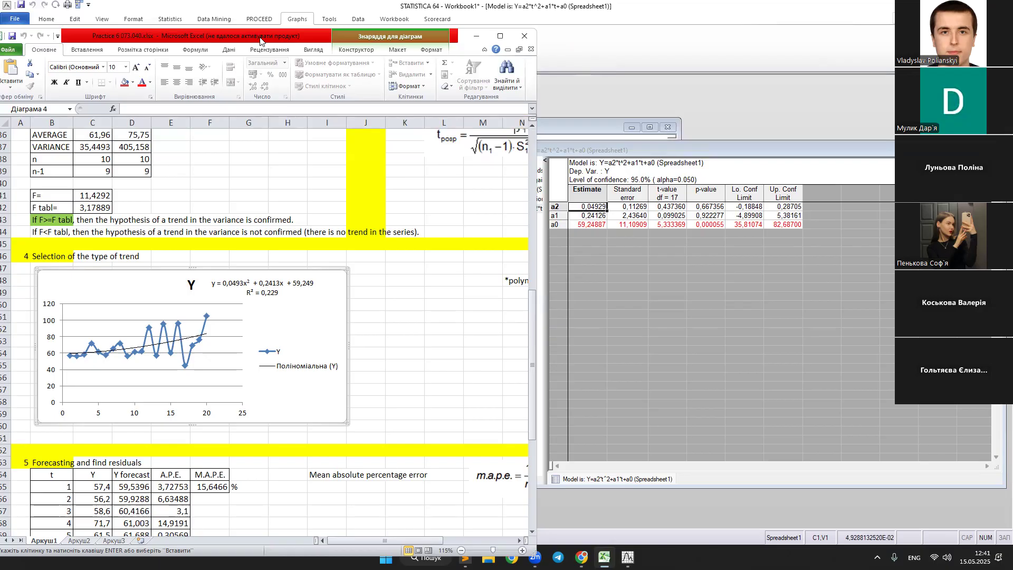
left_click_drag(260, 38, 0, 38)
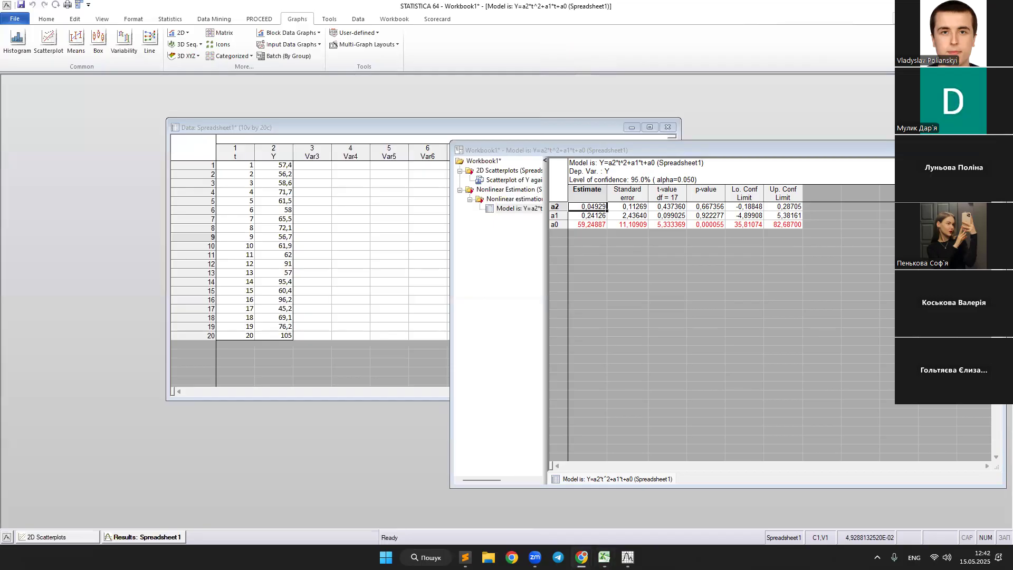
Produce the table of predicted values and residuals from the estimation results and review its Observed, Predicted and Residuals columns.
left_click(139, 537)
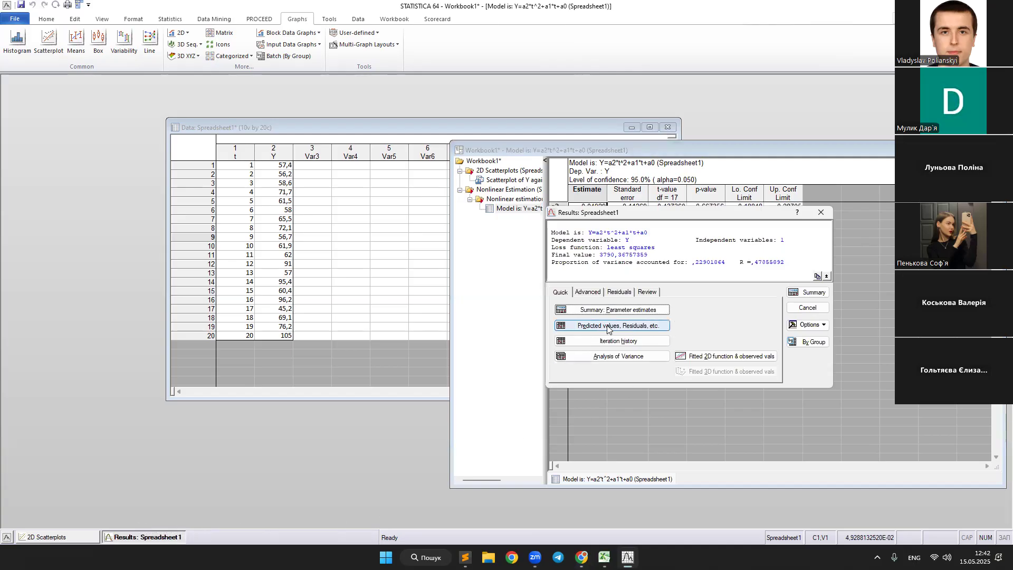
left_click(636, 327)
left_click(627, 286)
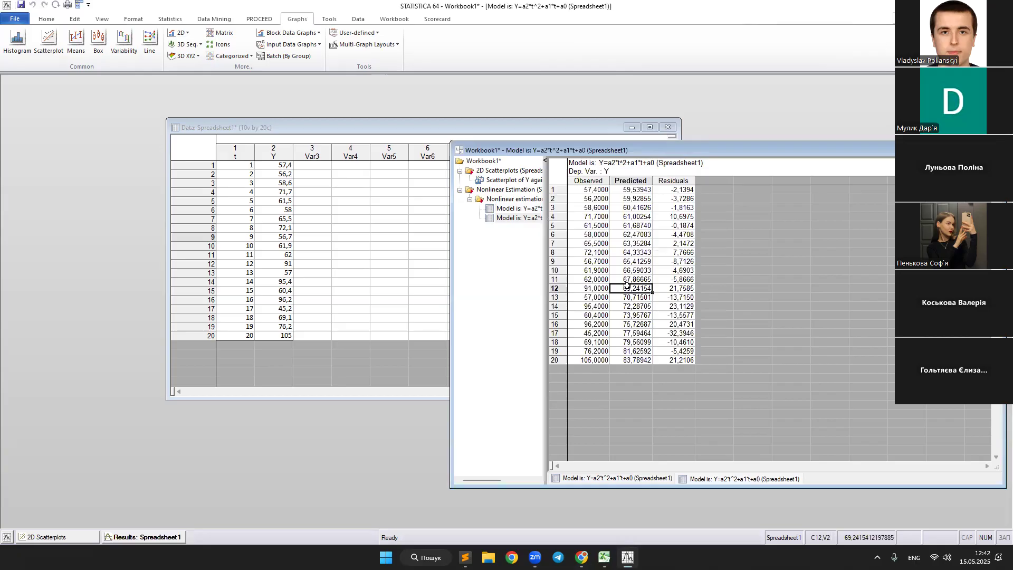
left_click_drag(589, 189, 585, 360)
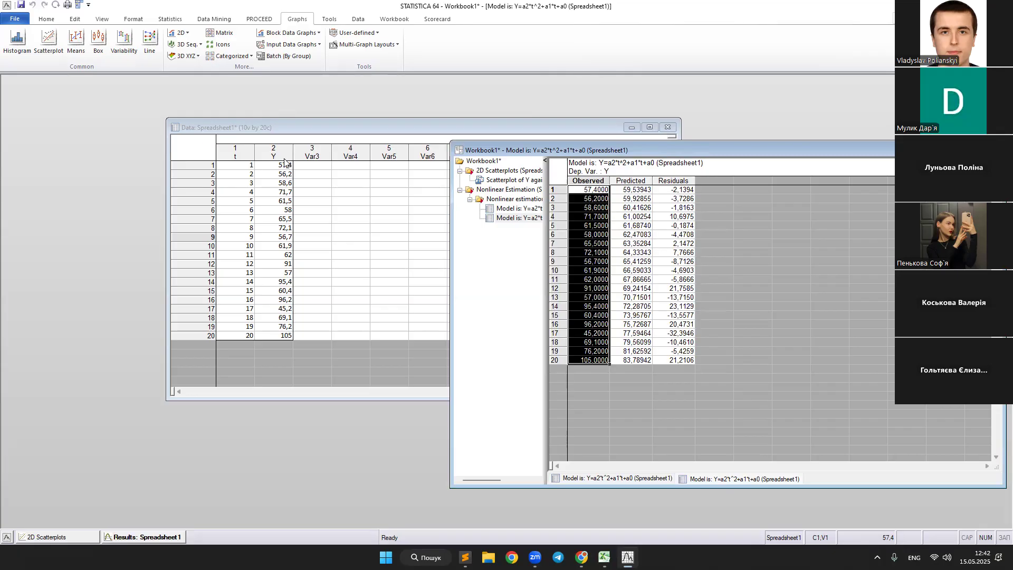
left_click_drag(635, 190, 649, 361)
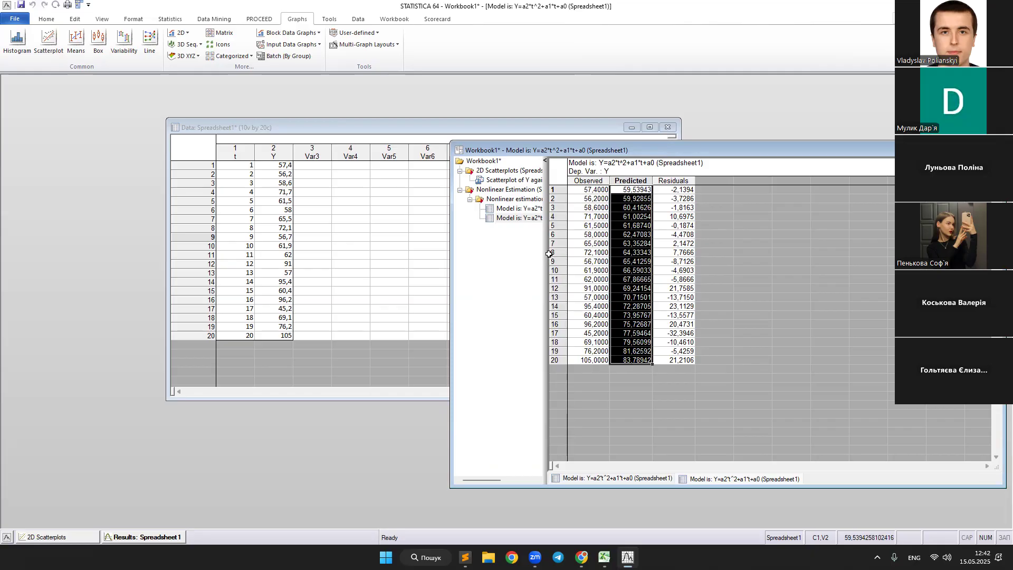
left_click_drag(682, 191, 686, 361)
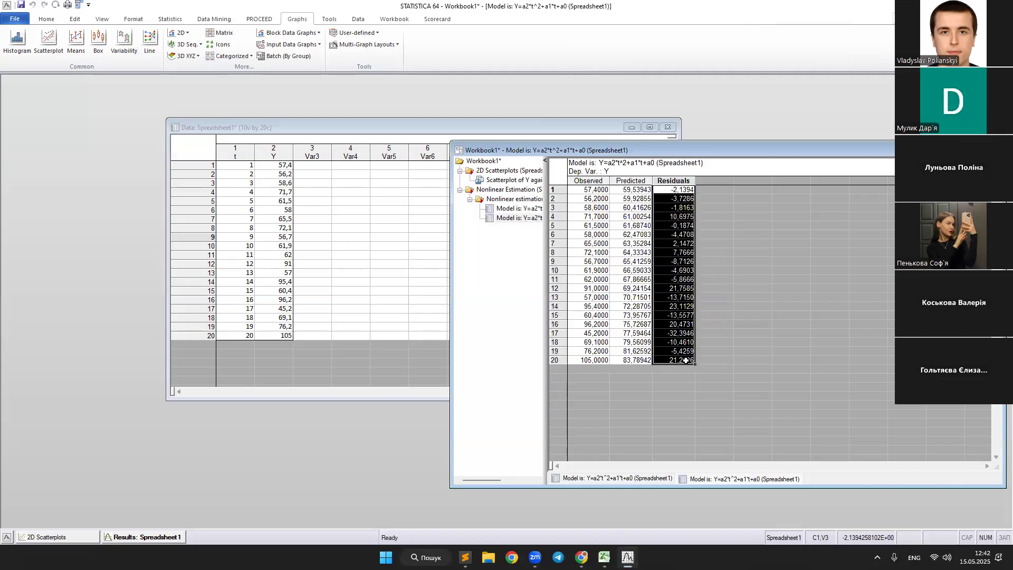
left_click(672, 189)
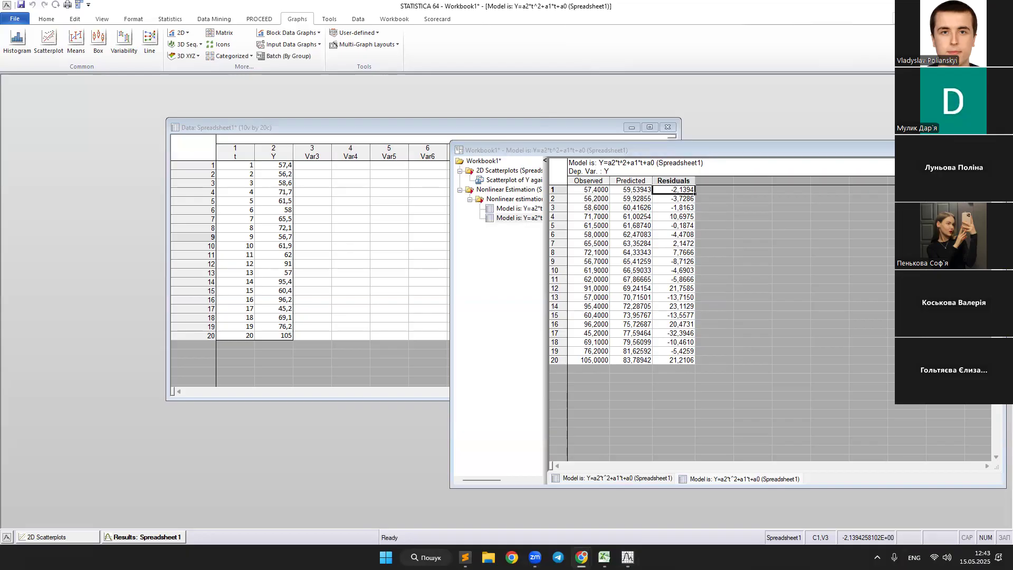
Create a line plot of the entire Observed and Predicted columns, and bring the data spreadsheet to the front.
left_click_drag(591, 189, 633, 364)
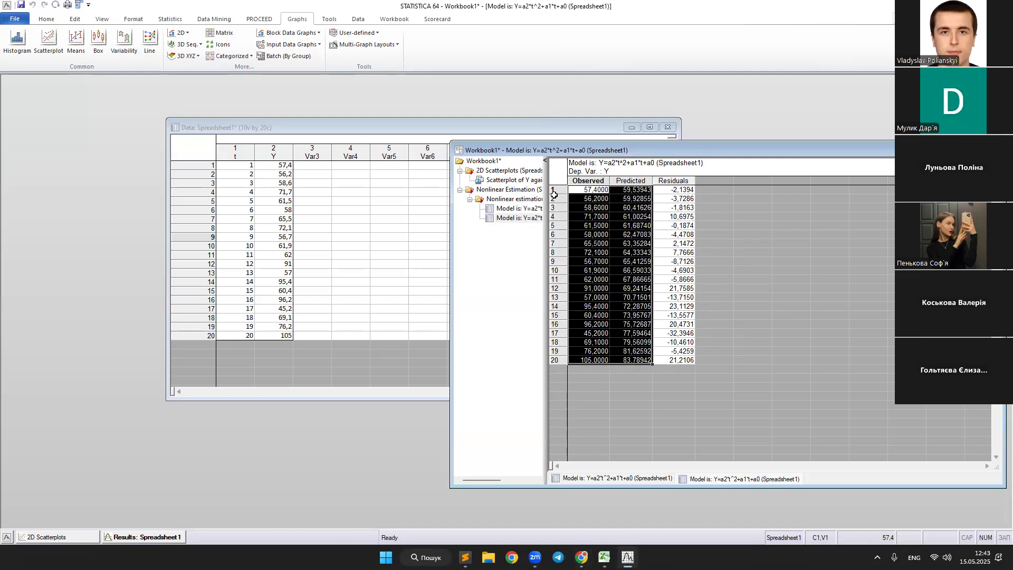
right_click(594, 218)
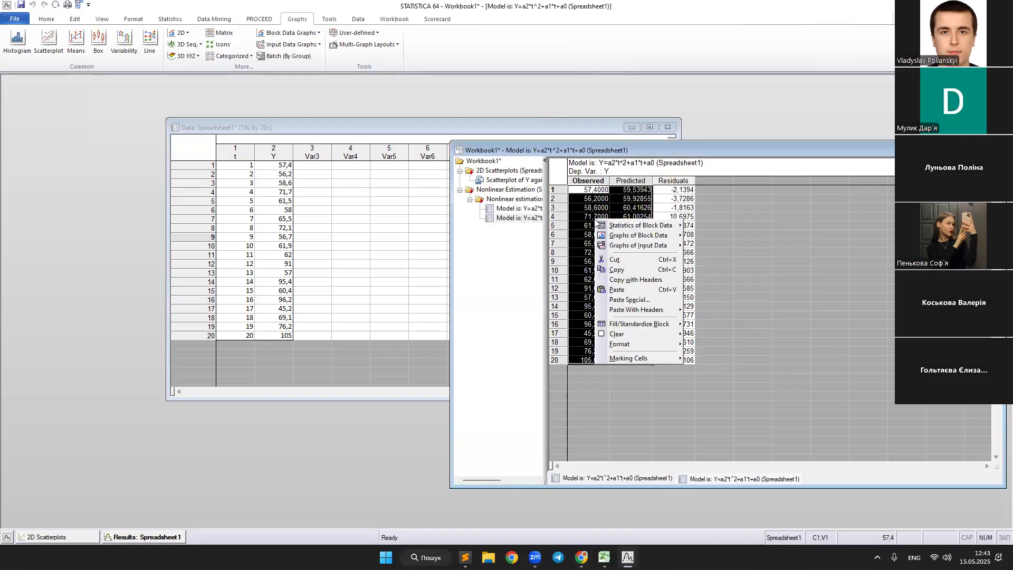
mouse_move(613, 237)
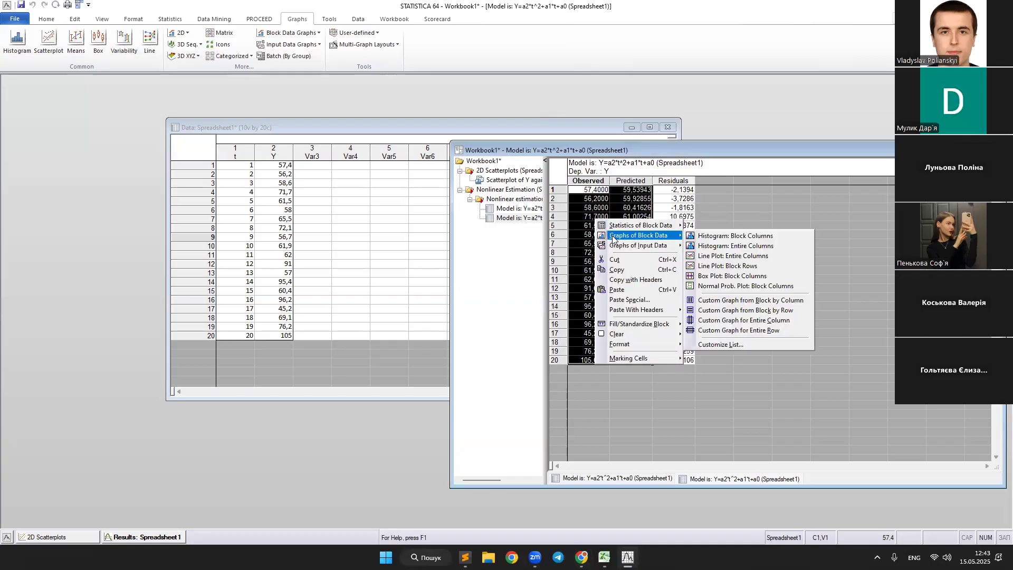
left_click(760, 258)
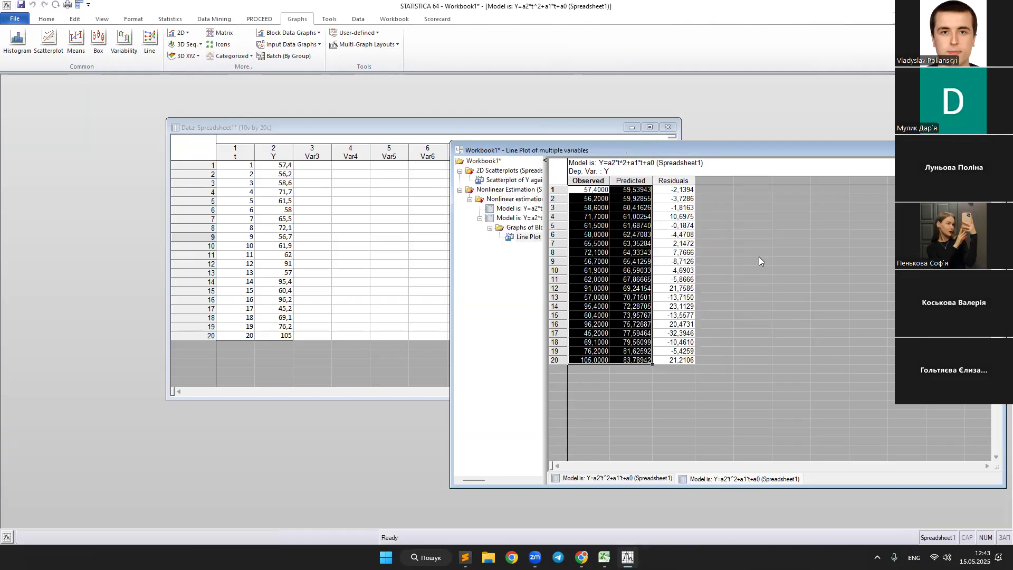
left_click_drag(734, 144, 602, 107)
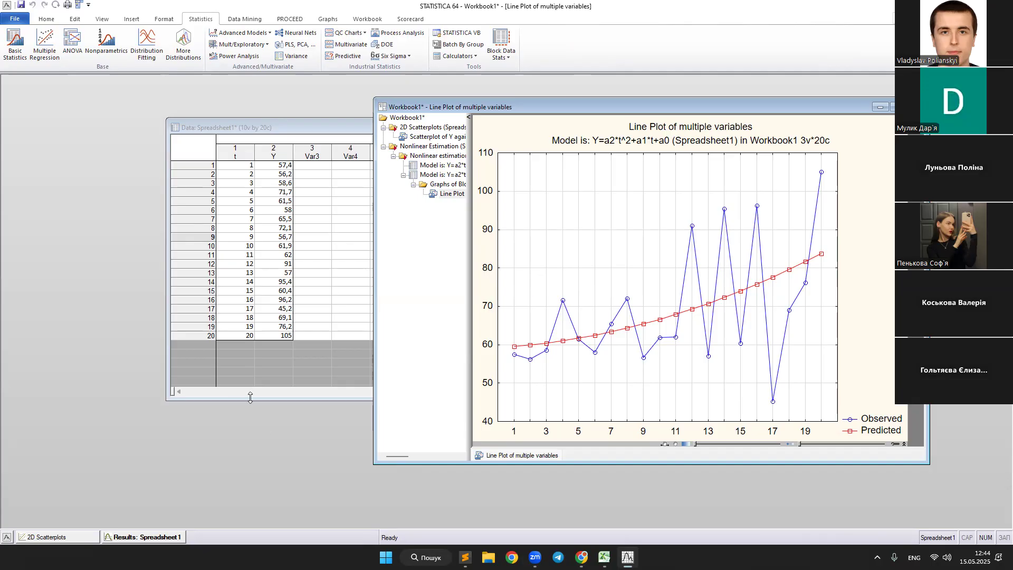
left_click(267, 126)
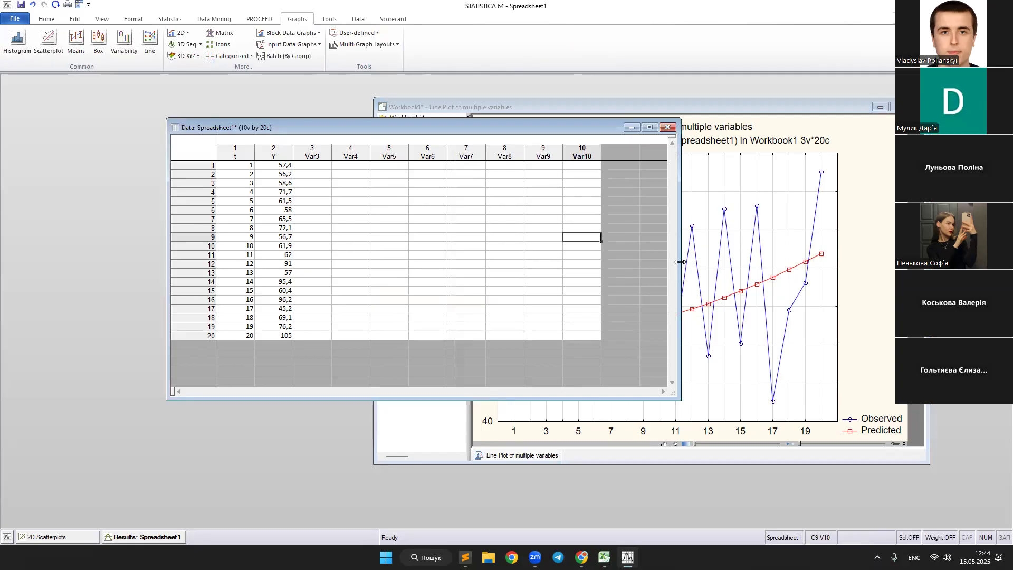
Narrow the data spreadsheet window and place it beside the workbook so both are fully visible.
left_click_drag(680, 262, 372, 238)
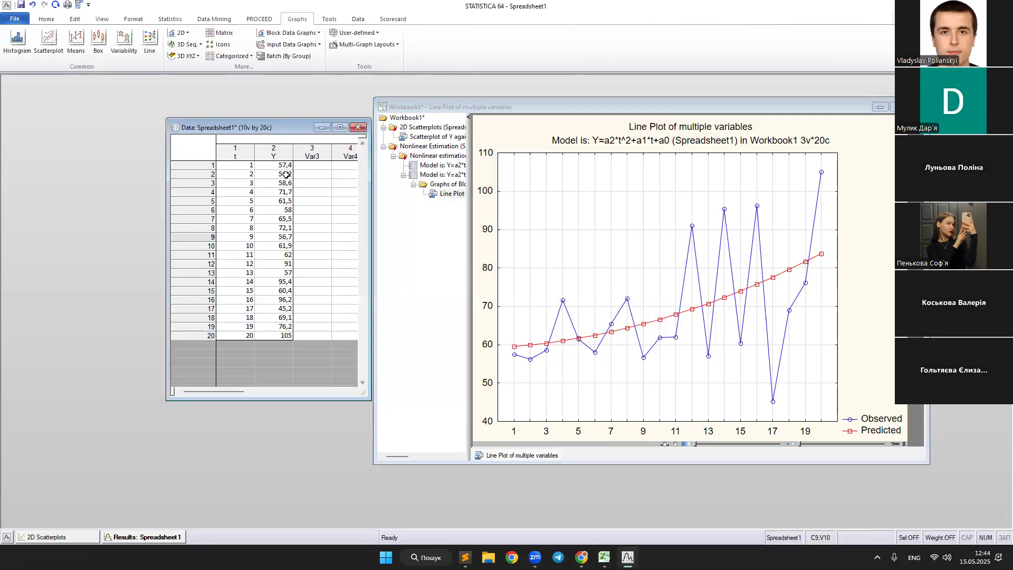
left_click_drag(222, 129, 134, 136)
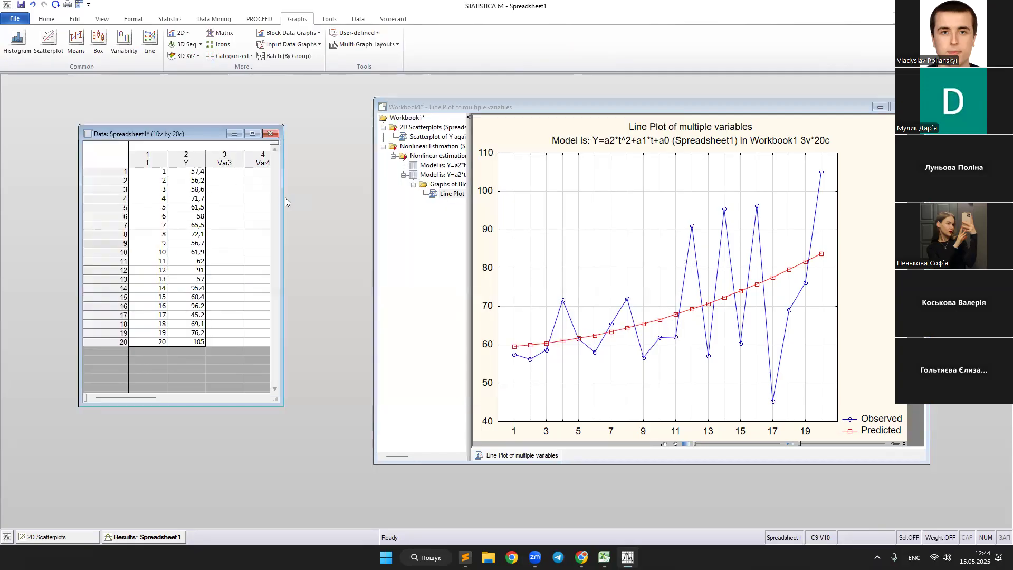
left_click_drag(282, 196, 356, 196)
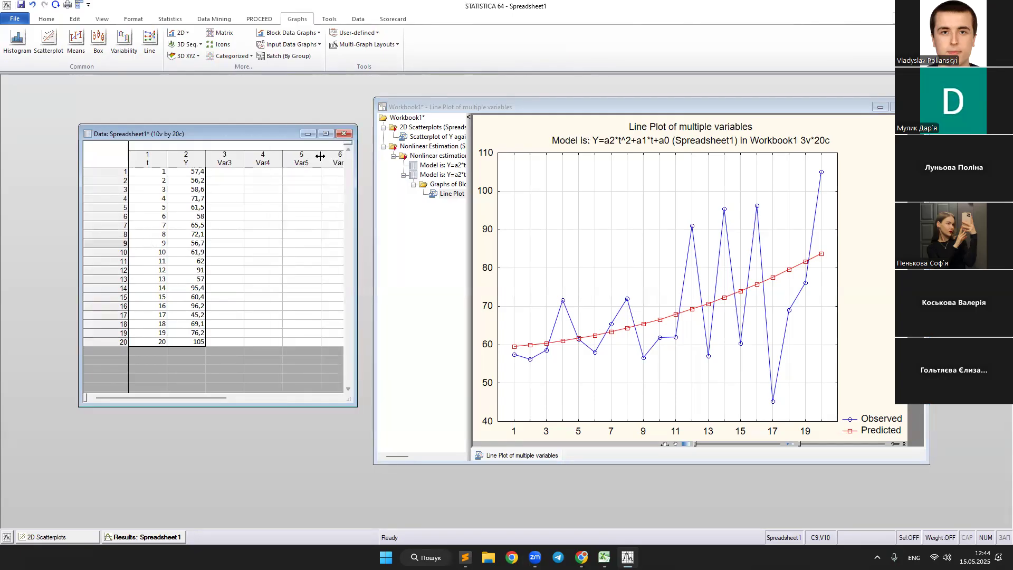
Review the scatterplot of Y against t and the a2, a1 and a0 parameter estimates stored in the workbook.
left_click(429, 142)
left_click(429, 139)
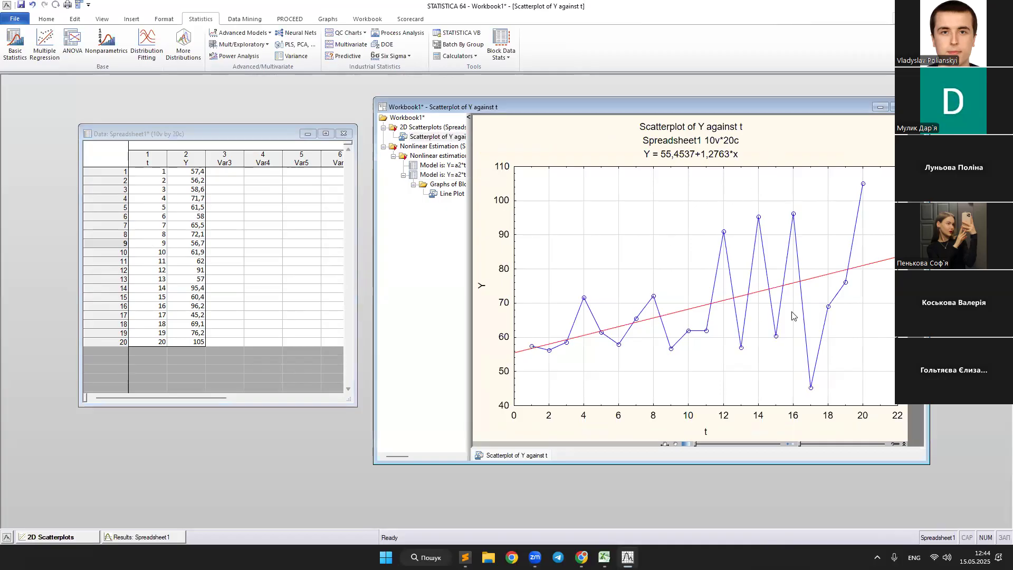
left_click(439, 166)
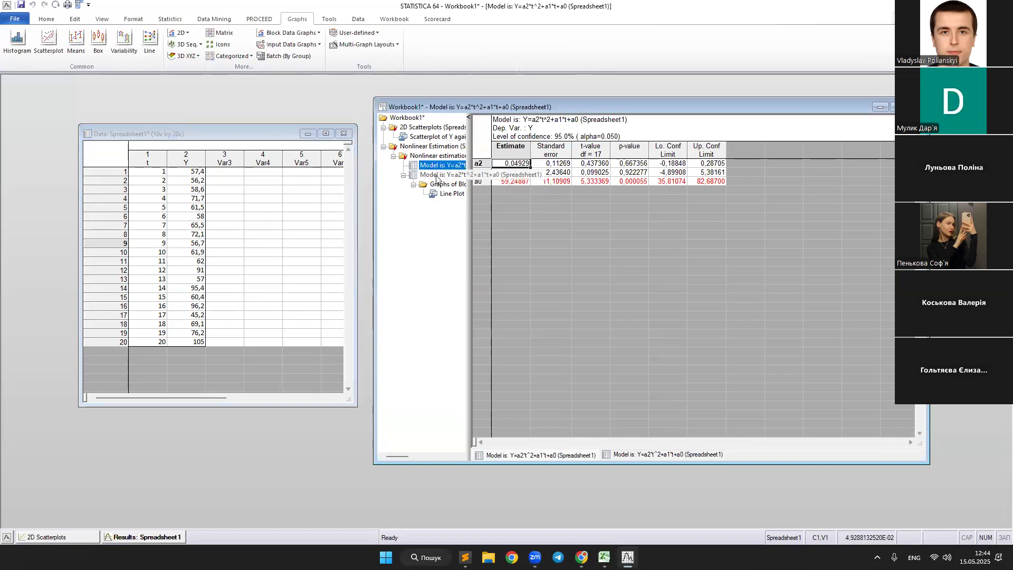
left_click(436, 176)
left_click(439, 165)
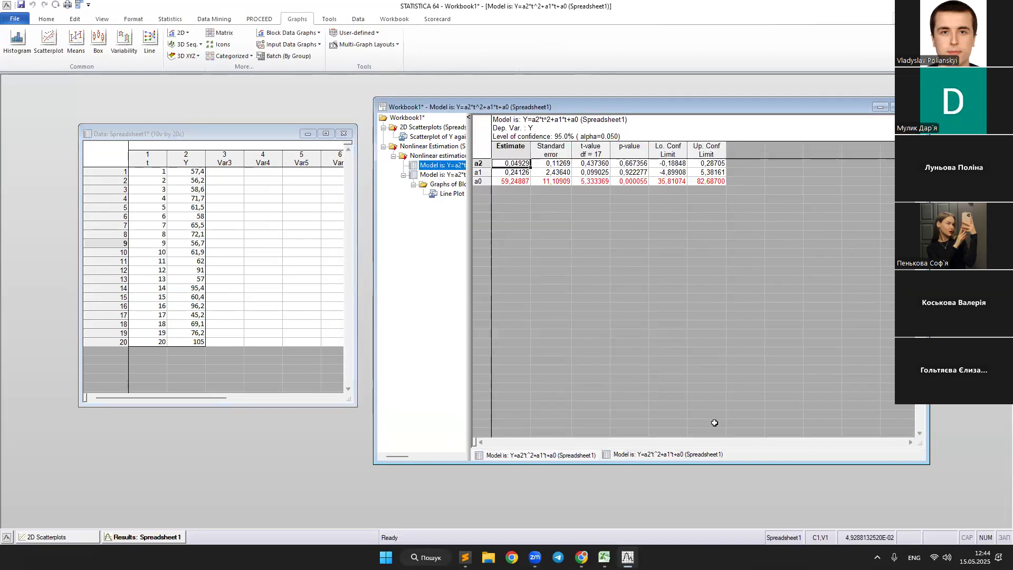
left_click_drag(515, 161, 519, 178)
left_click(518, 163)
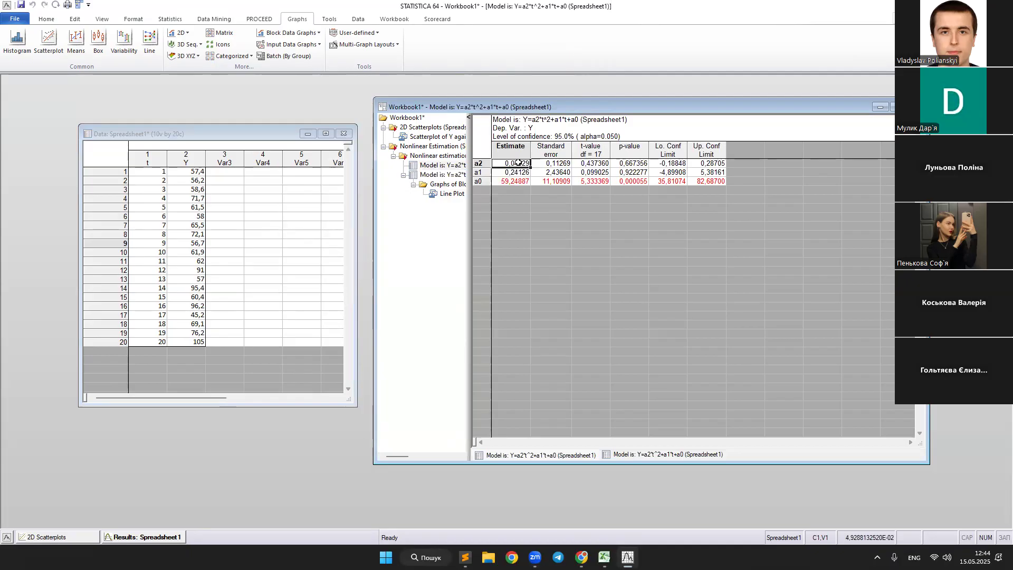
Review the workbook's table of observed, predicted and residual values and its line plot of multiple variables.
left_click(432, 175)
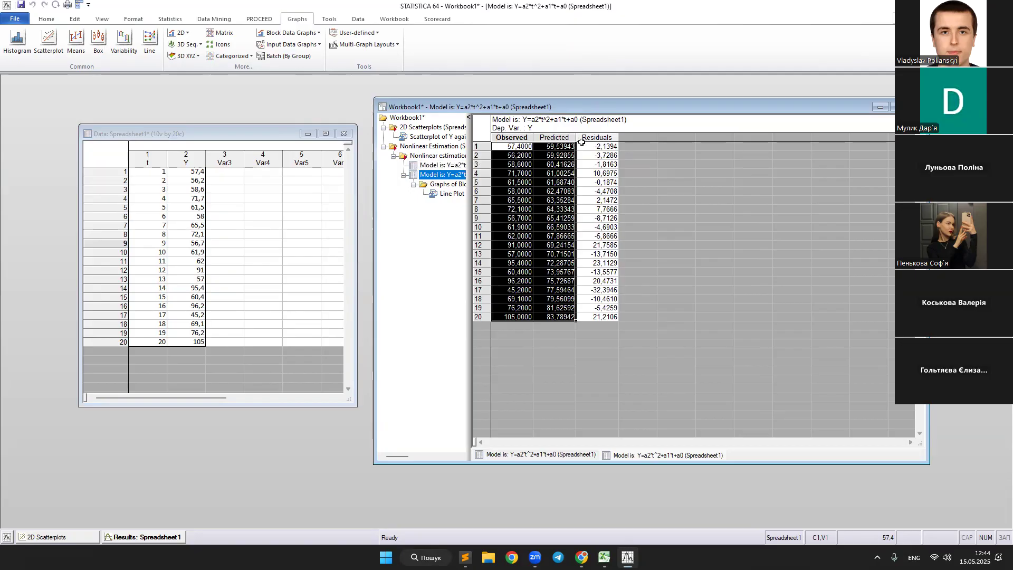
left_click(486, 139)
left_click(505, 146)
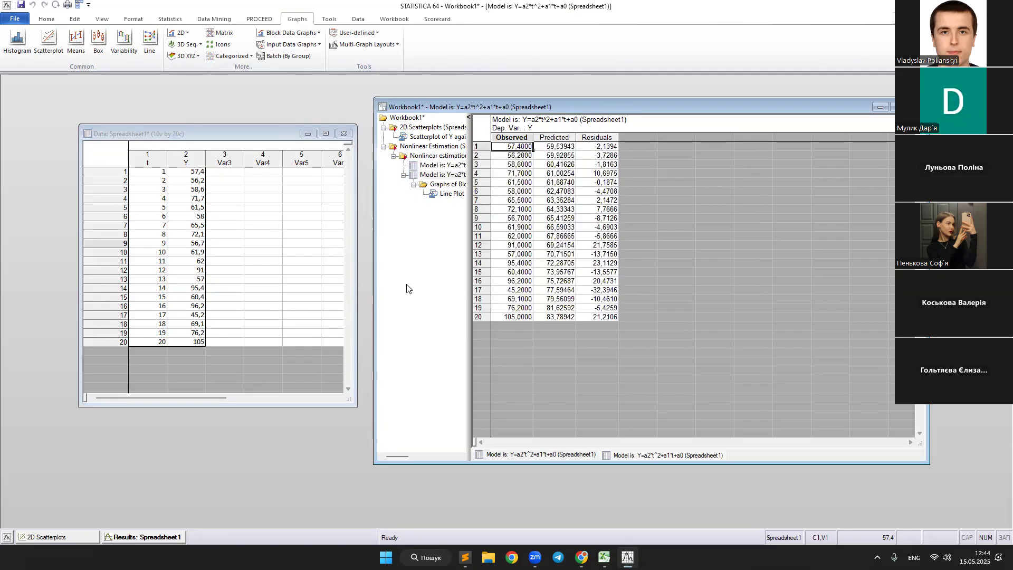
left_click(448, 195)
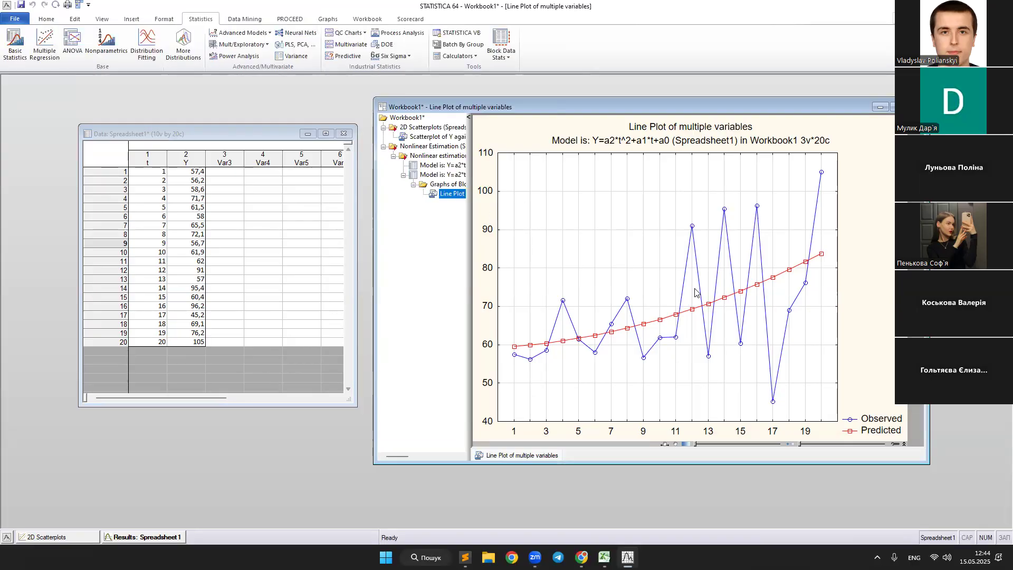